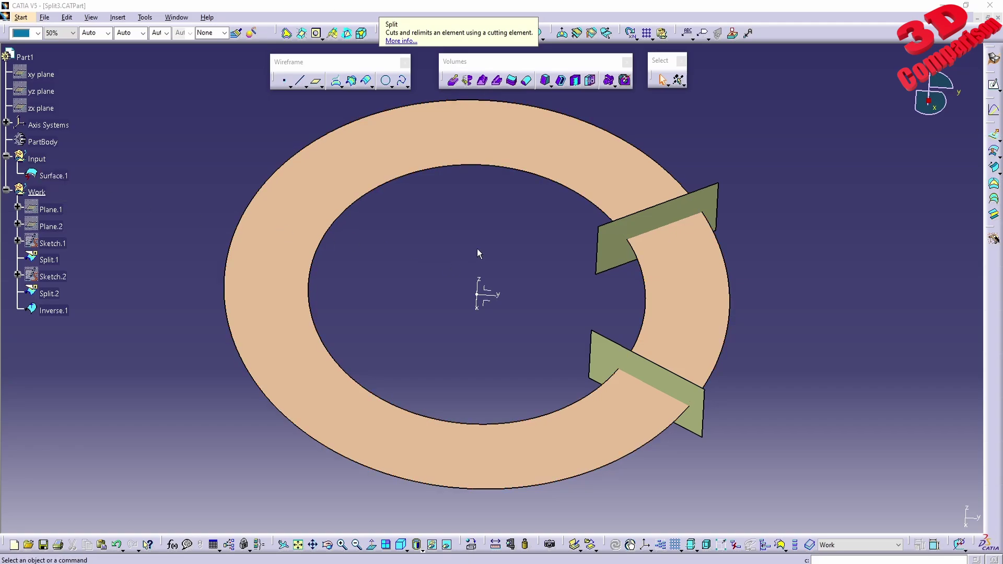
# Hide Inverse.1, then show it again
pyautogui.moveTo(477, 249); pyautogui.dragTo(468, 266, button='middle')
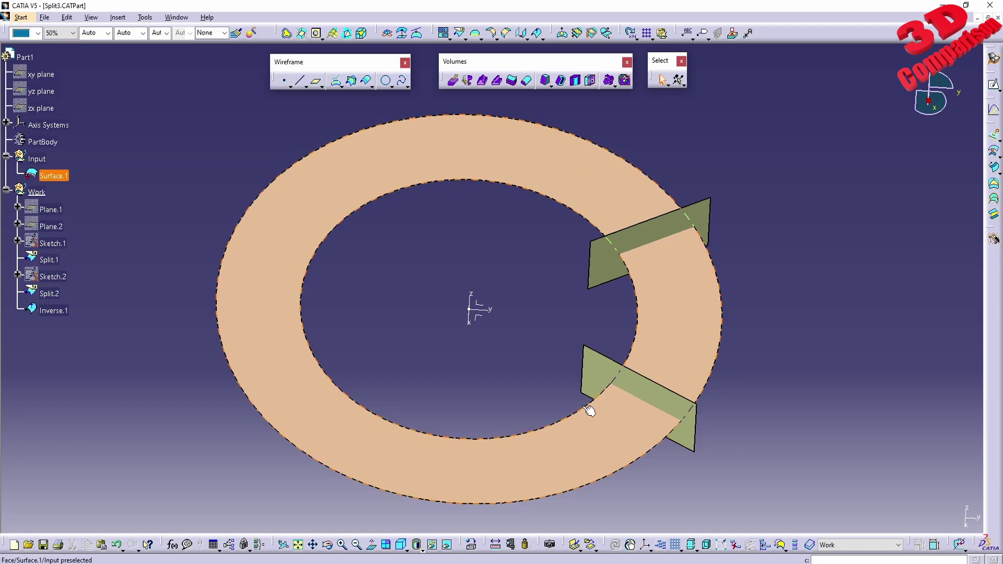
pyautogui.moveTo(509, 338); pyautogui.dragTo(388, 338, button='middle')
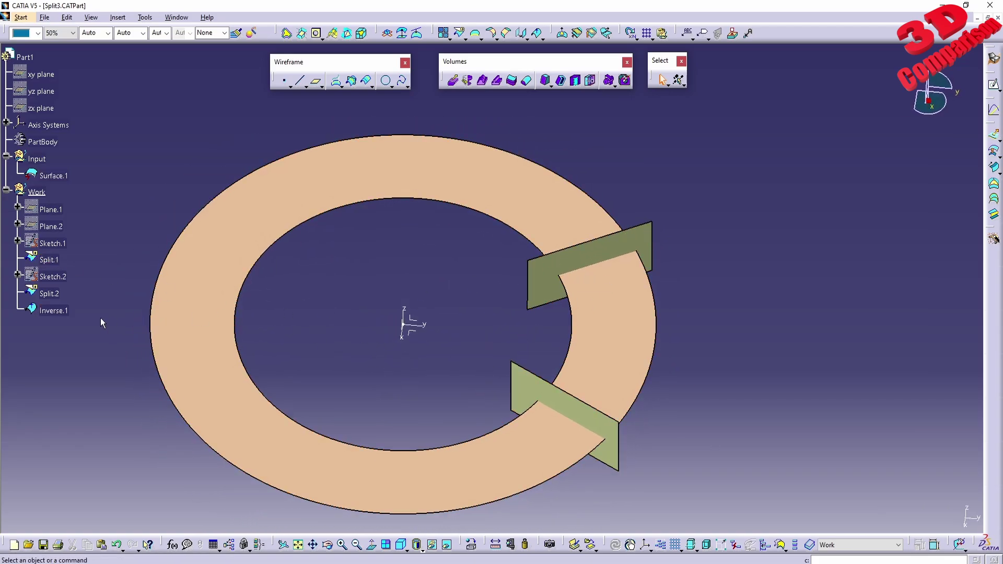
pyautogui.click(63, 310)
pyautogui.rightClick(63, 311)
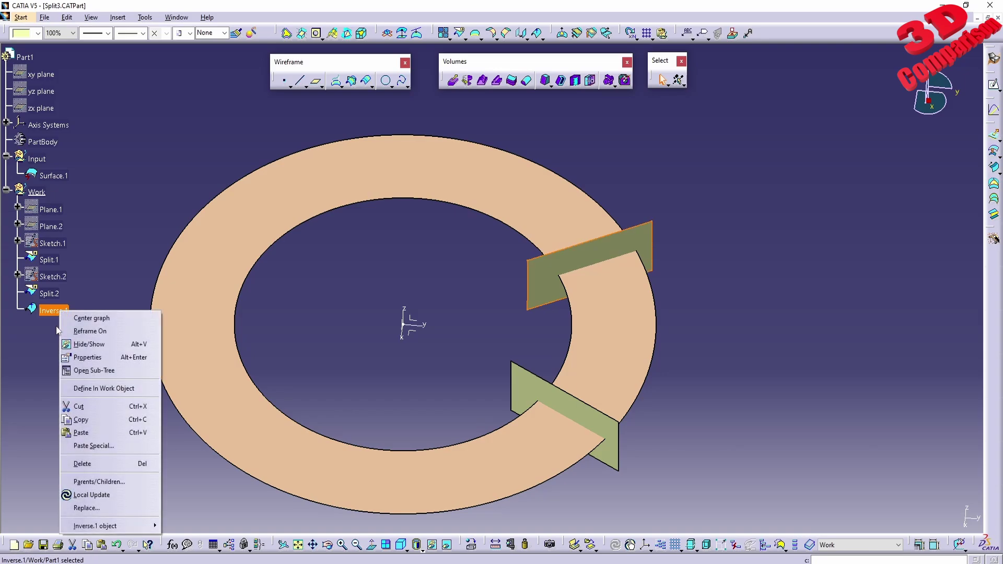
pyautogui.click(89, 342)
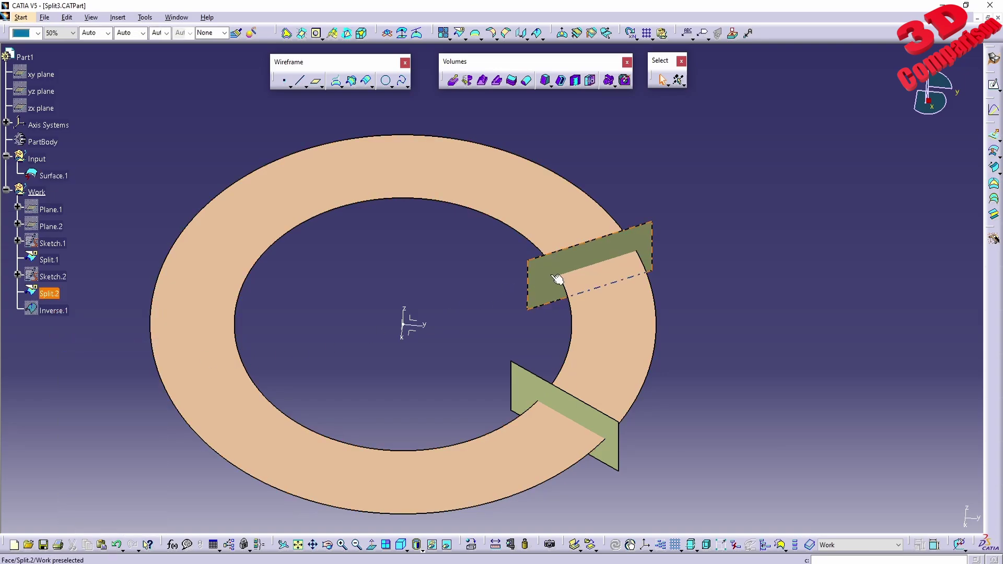
pyautogui.rightClick(50, 312)
pyautogui.click(70, 347)
# Hide Split.2, leaving Inverse.1 visible alongside the ring
pyautogui.rightClick(49, 294)
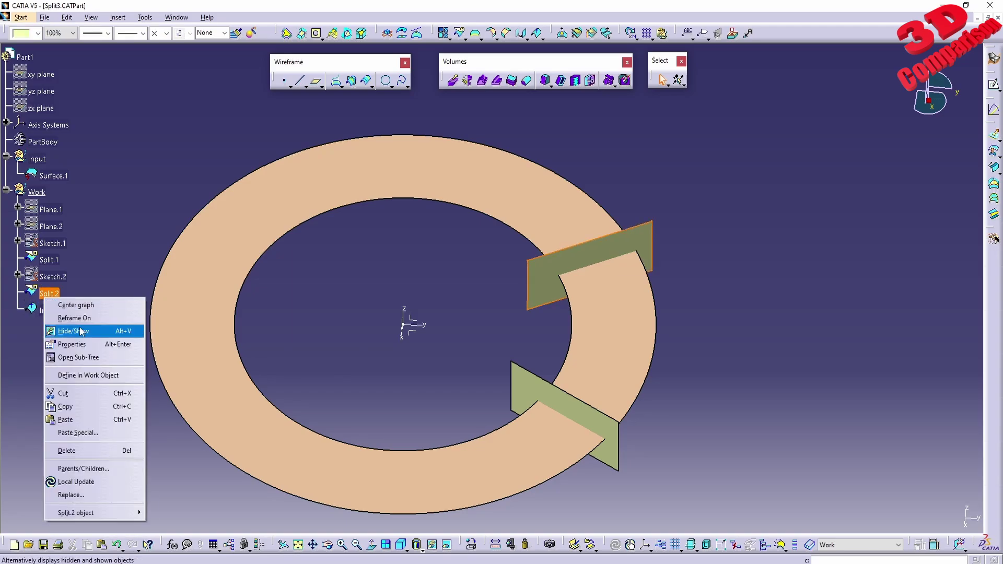
pyautogui.click(70, 333)
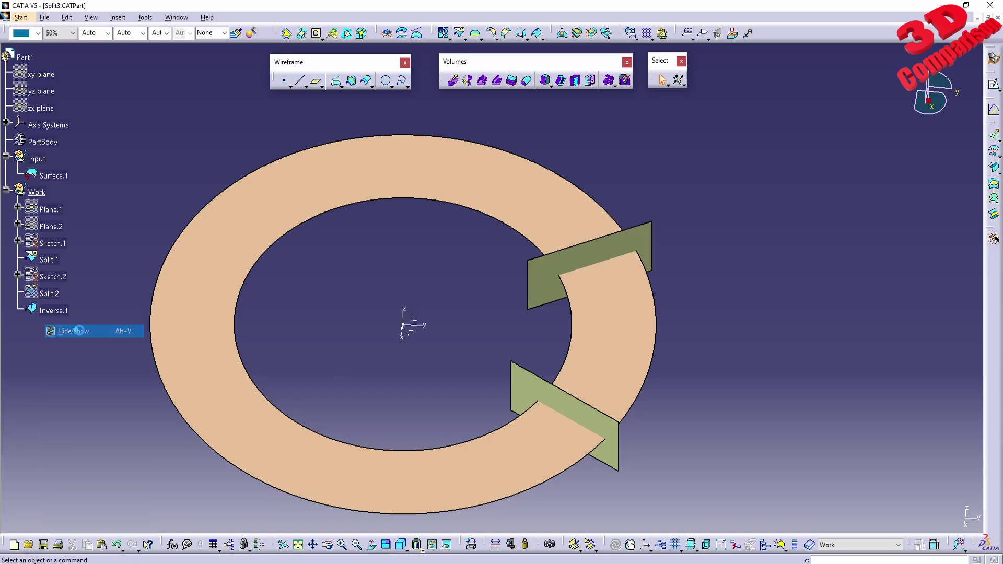
pyautogui.rightClick(57, 312)
pyautogui.press('Escape')
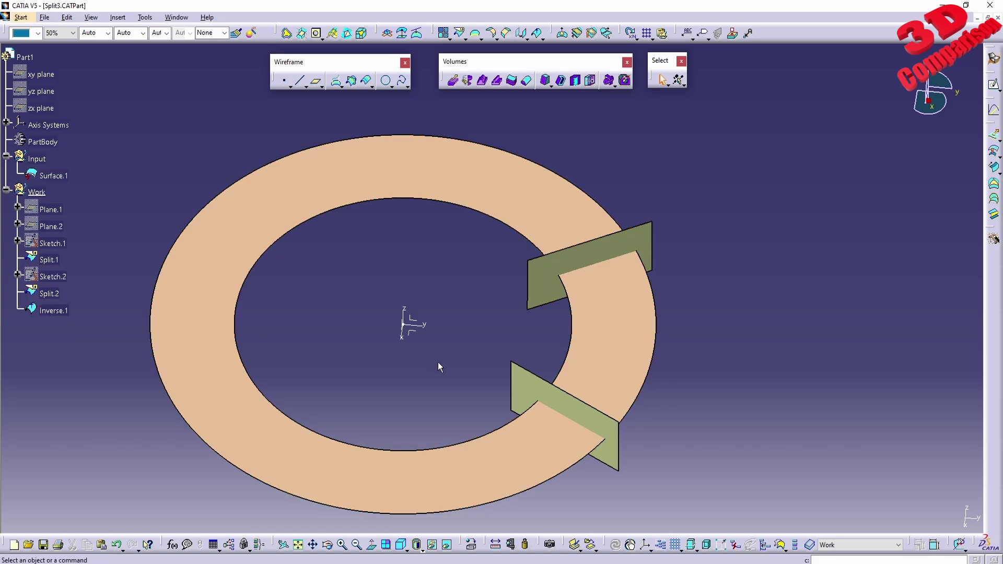
pyautogui.moveTo(436, 385); pyautogui.dragTo(479, 351, button='middle')
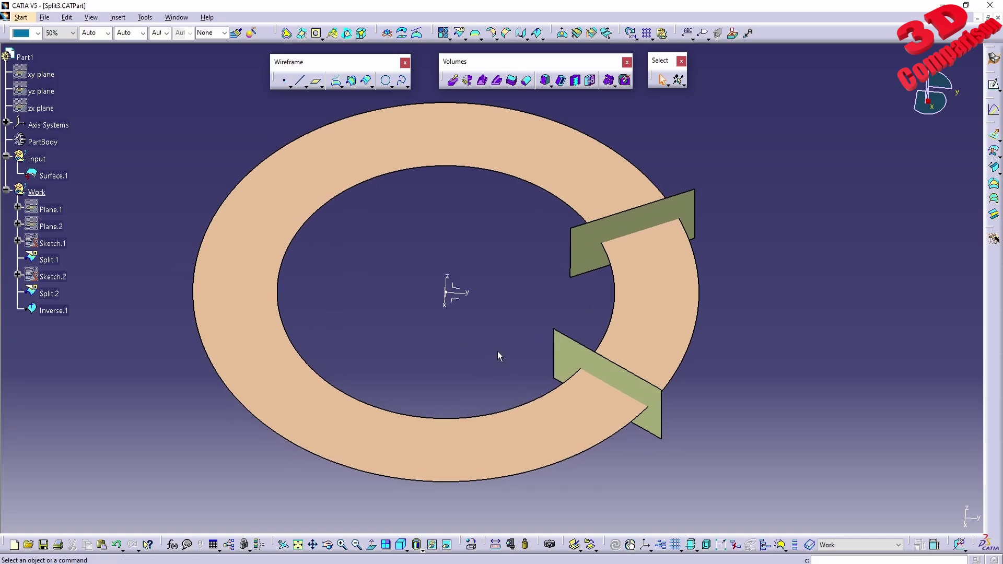
pyautogui.moveTo(494, 343)
pyautogui.mouseDown(button='middle')
pyautogui.moveTo(486, 338)
pyautogui.moveTo(500, 352)
pyautogui.mouseUp(button='middle')
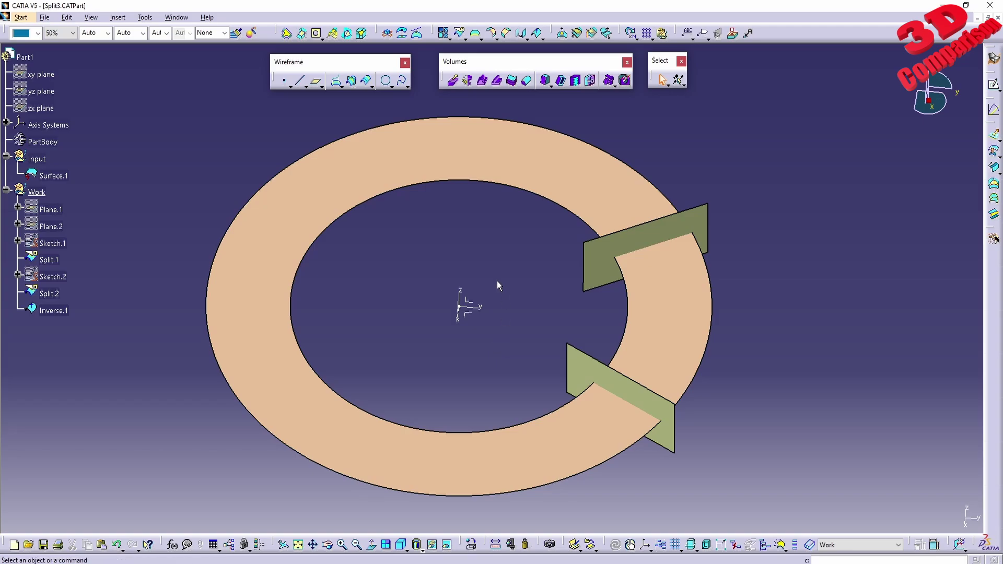
# Split ring Surface.1 by Split.1, then move aside and close the Update Error report
pyautogui.click(459, 35)
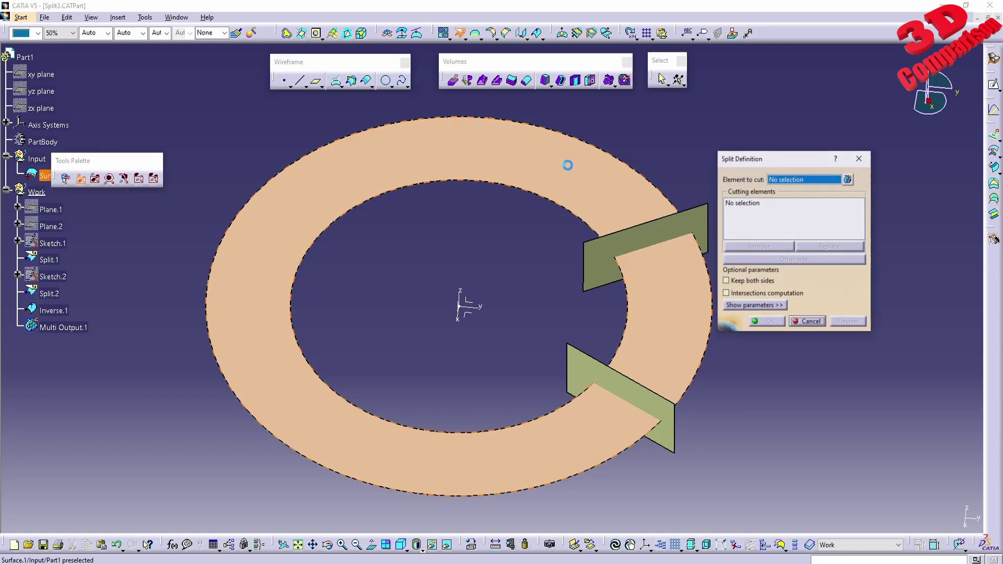
pyautogui.click(580, 176)
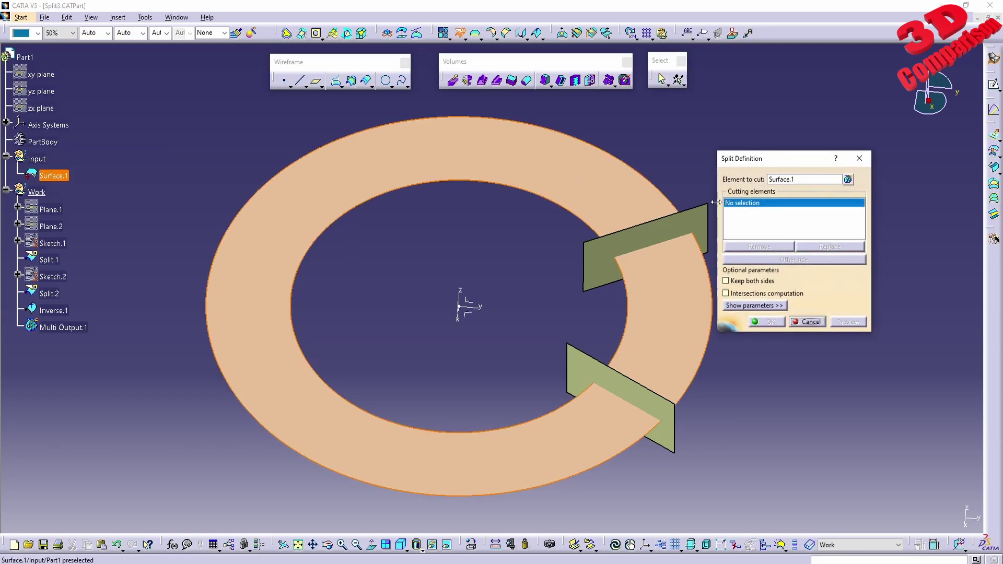
pyautogui.click(49, 260)
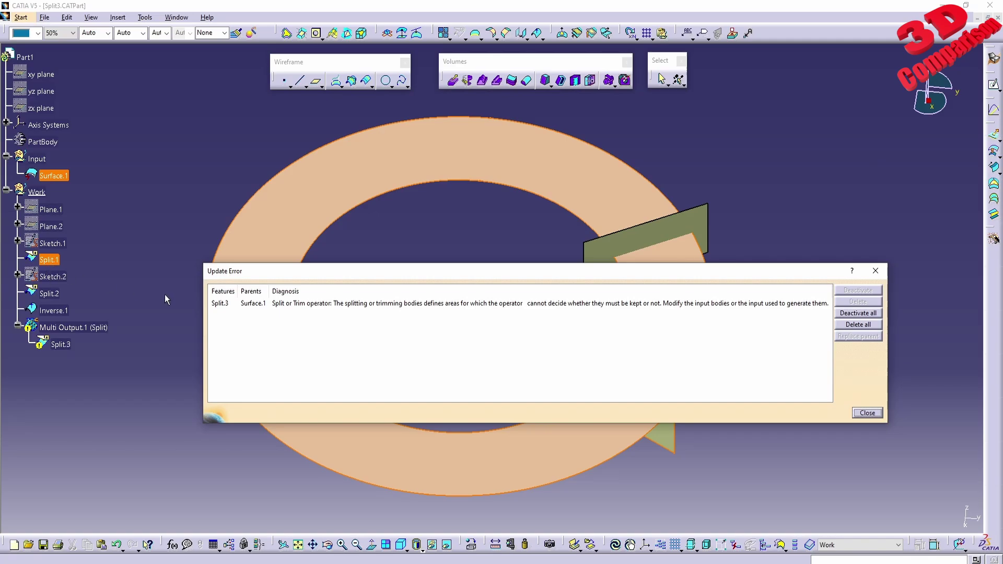
pyautogui.moveTo(310, 272); pyautogui.dragTo(166, 372)
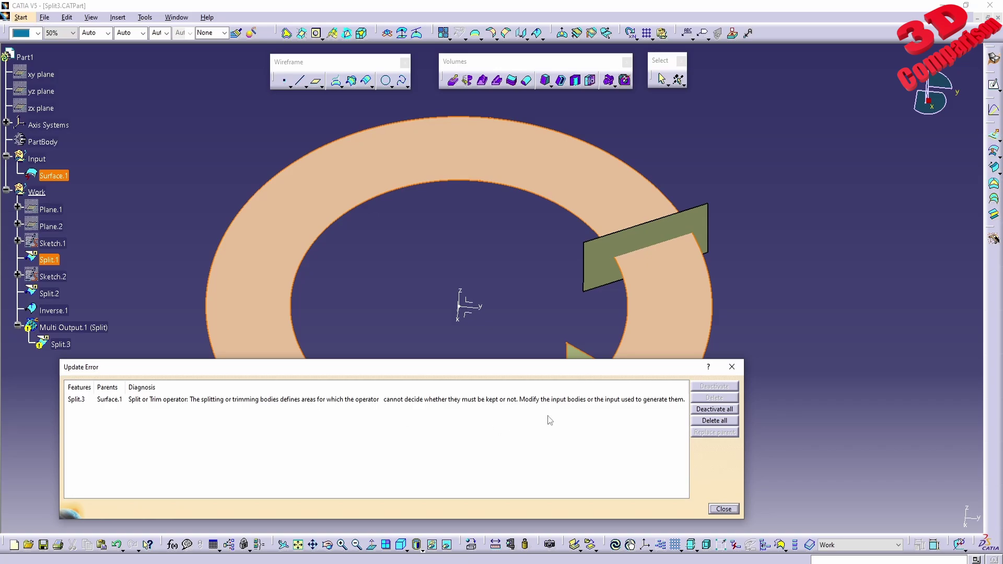
pyautogui.click(723, 509)
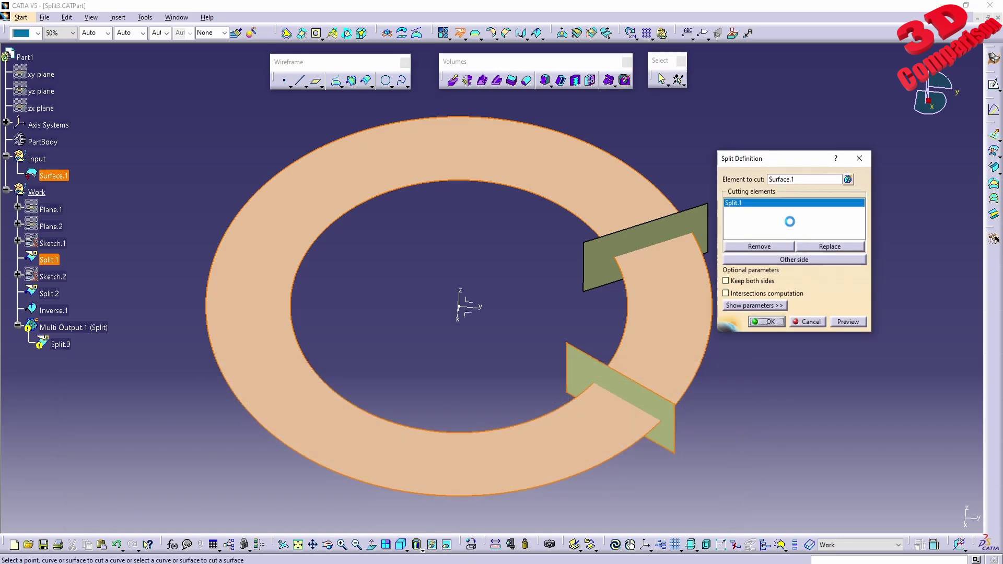
# Remove Split.1, retry Split.2 and Split.1 as cutters, then cancel the failing split
pyautogui.rightClick(749, 208)
pyautogui.click(738, 226)
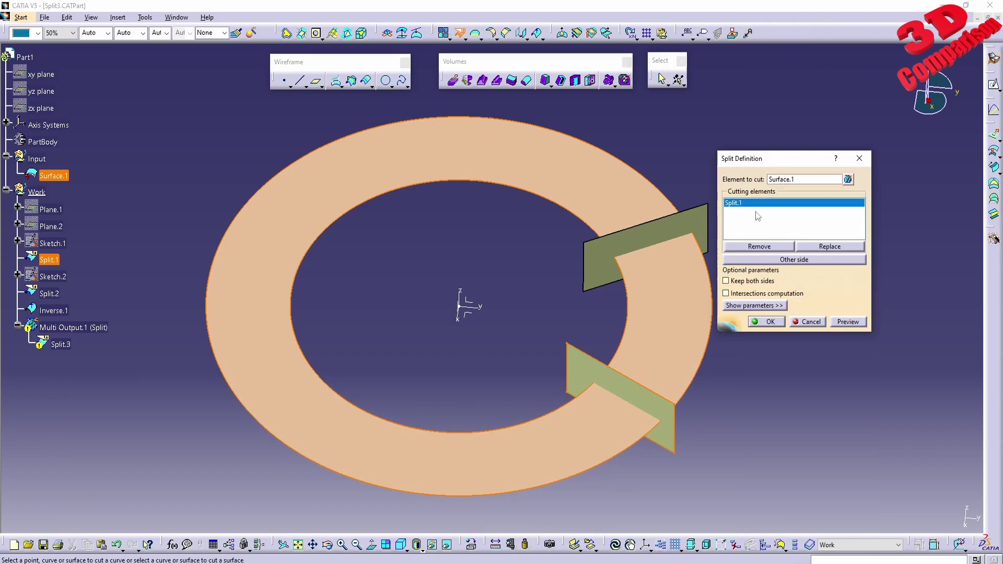
pyautogui.click(767, 250)
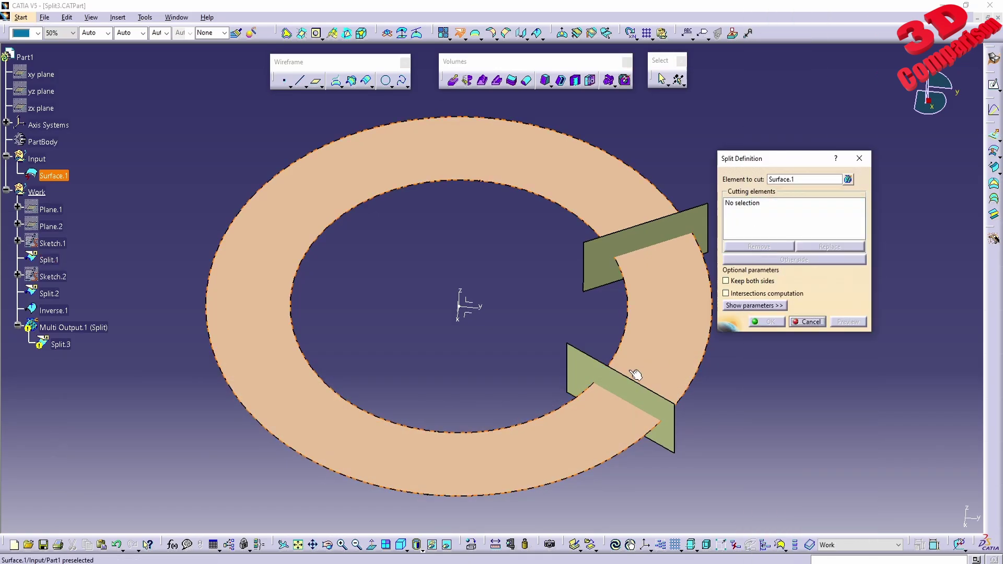
pyautogui.click(54, 297)
pyautogui.click(723, 509)
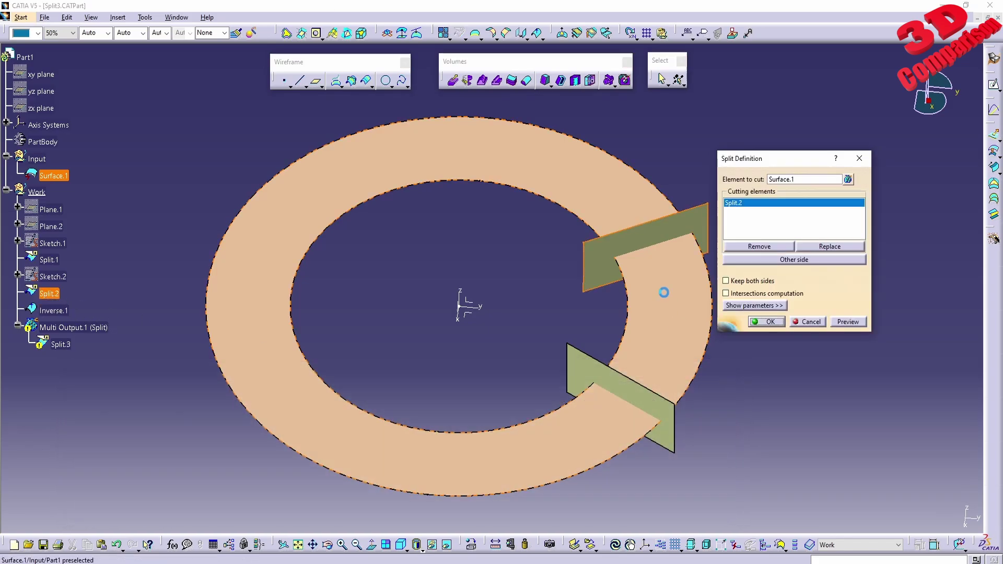
pyautogui.click(49, 260)
pyautogui.click(722, 508)
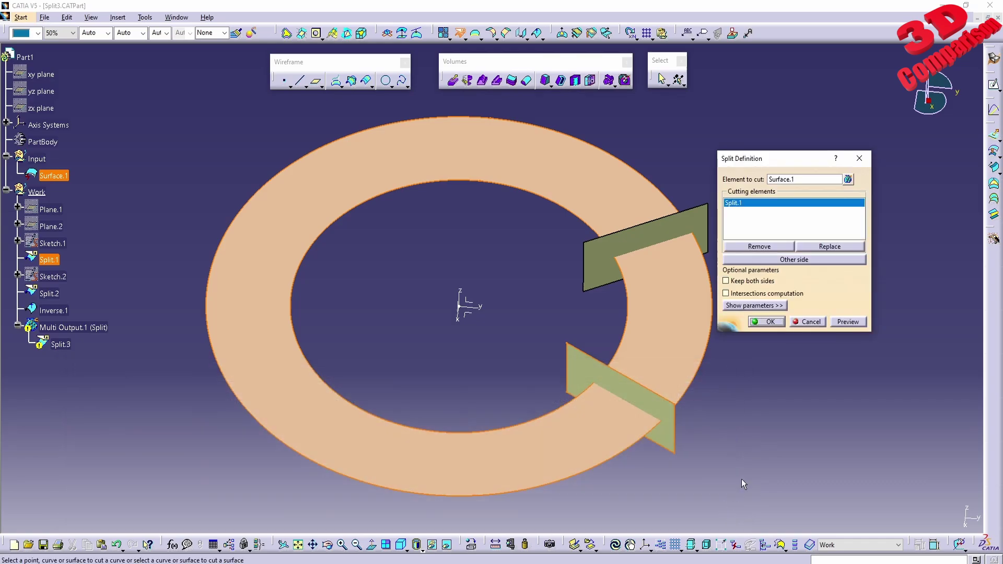
pyautogui.click(814, 323)
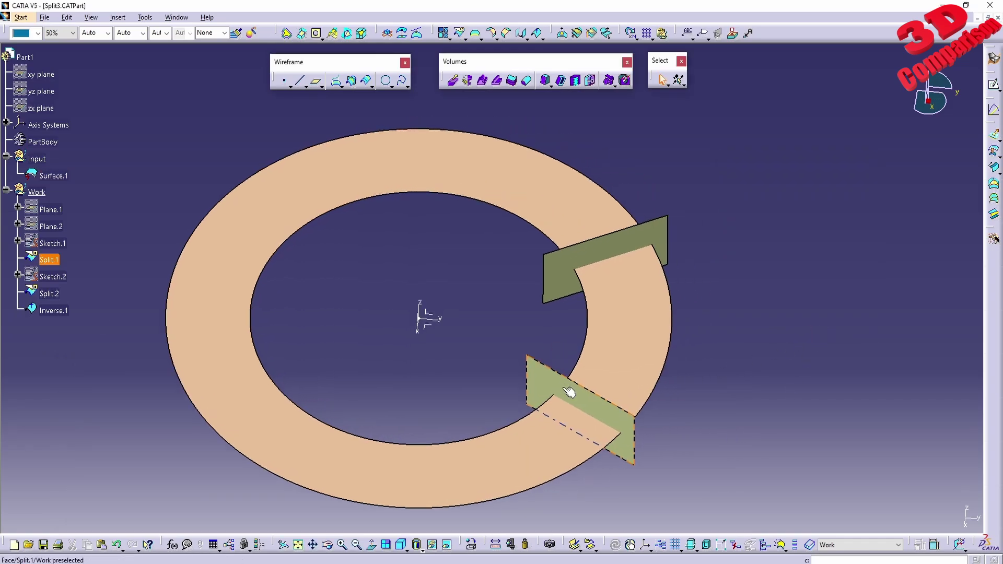
# Join Inverse.1 and Split.1 with Check connexity off, creating Join.1
pyautogui.click(443, 32)
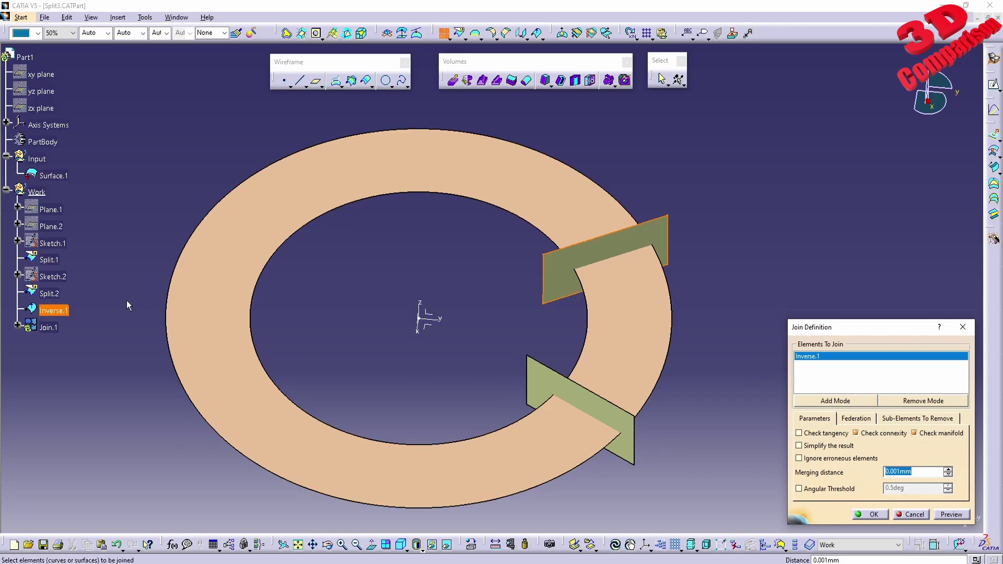
pyautogui.click(48, 259)
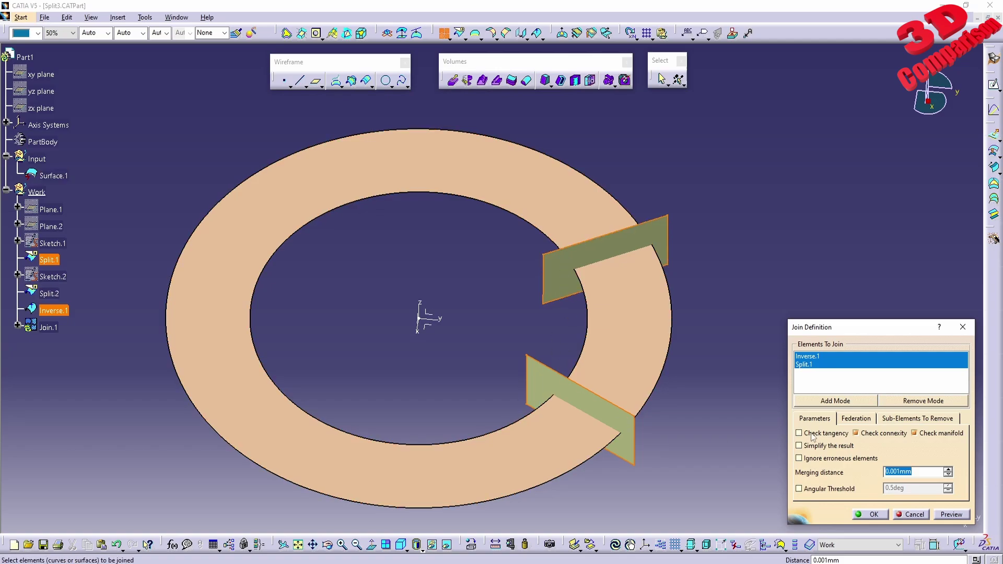
pyautogui.click(856, 434)
pyautogui.click(872, 513)
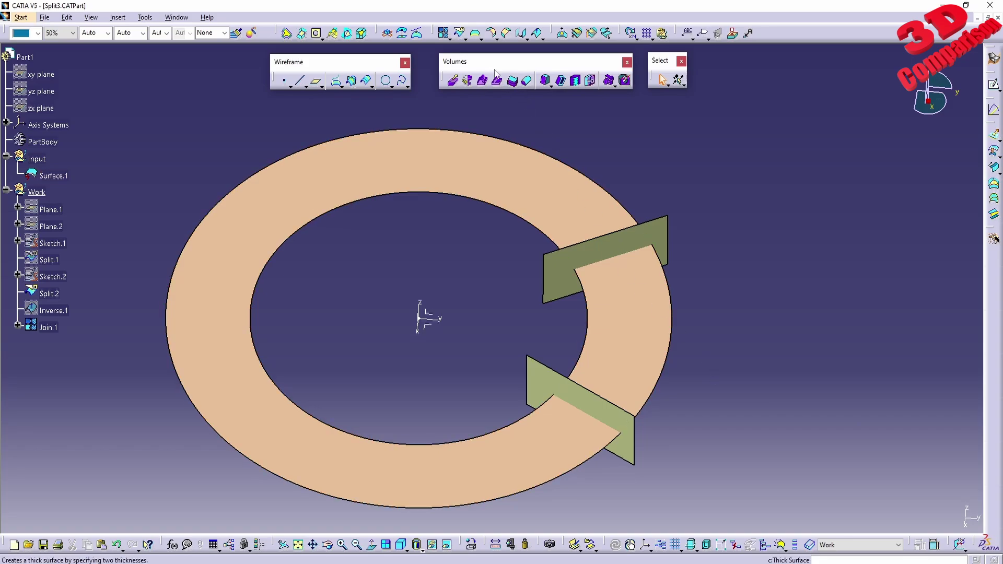
# Create Split.3, cutting ring Surface.1 with Join.1
pyautogui.click(460, 33)
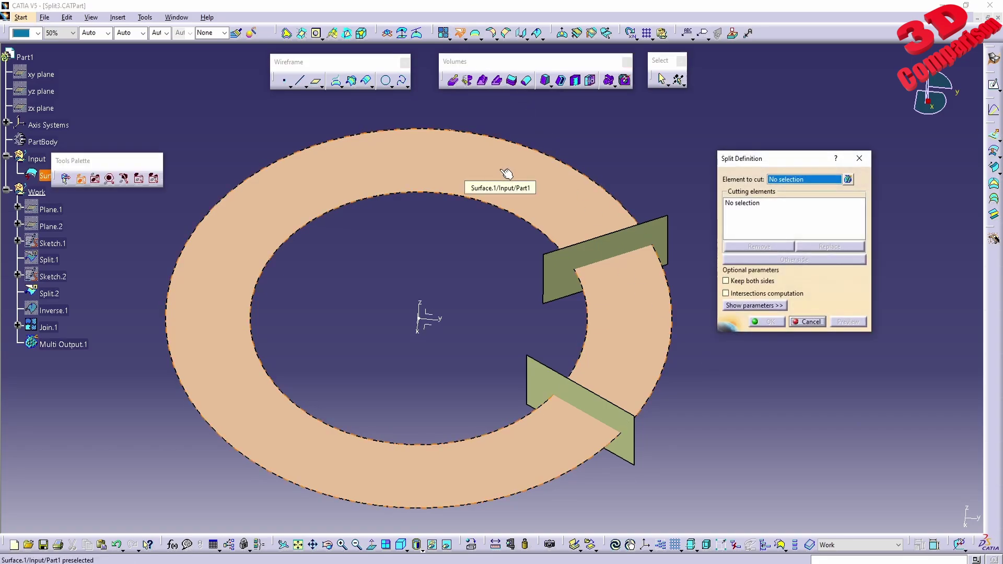
pyautogui.click(506, 173)
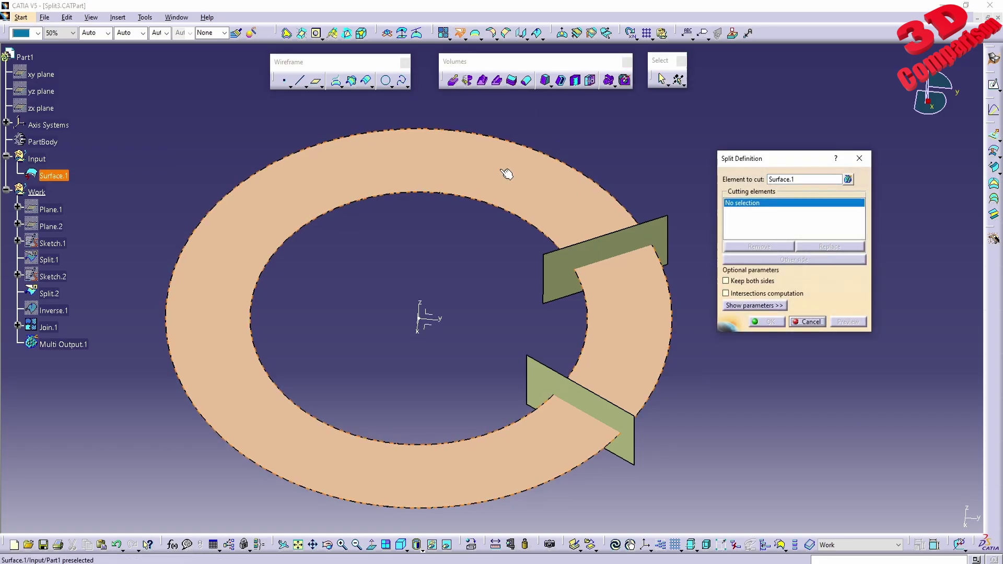
pyautogui.click(570, 288)
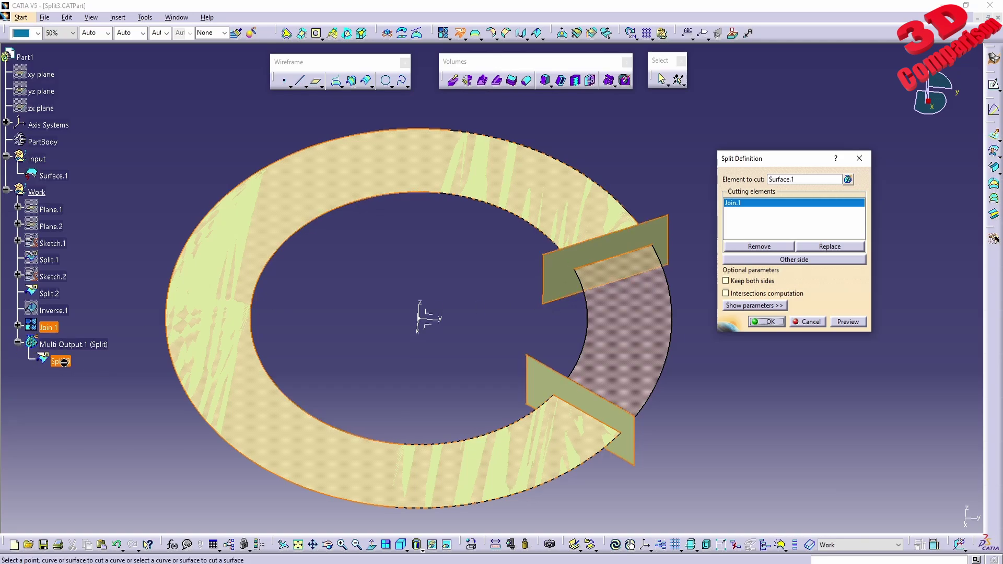
pyautogui.click(769, 322)
pyautogui.moveTo(631, 447); pyautogui.dragTo(509, 336, button='middle')
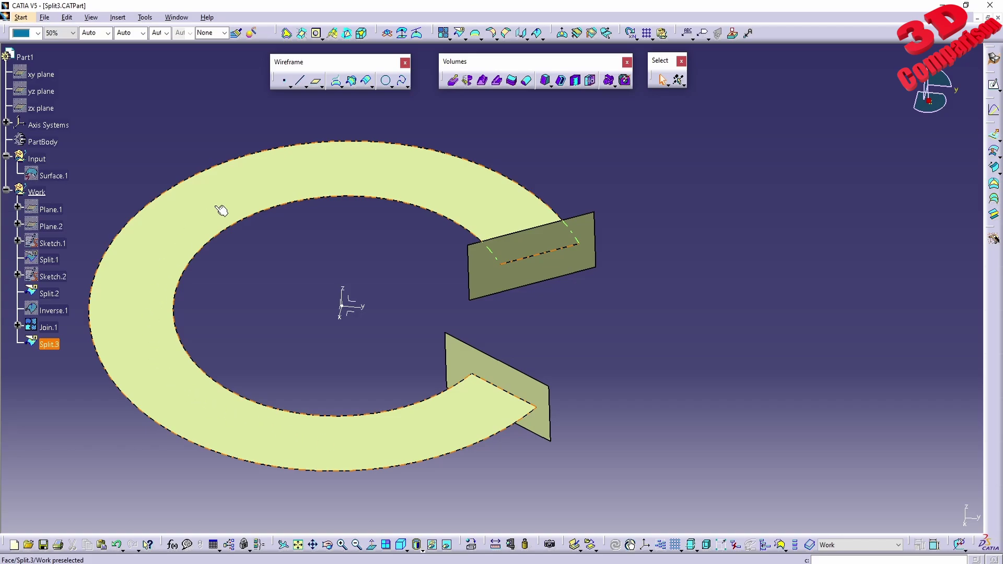
pyautogui.moveTo(410, 271); pyautogui.dragTo(463, 280, button='middle')
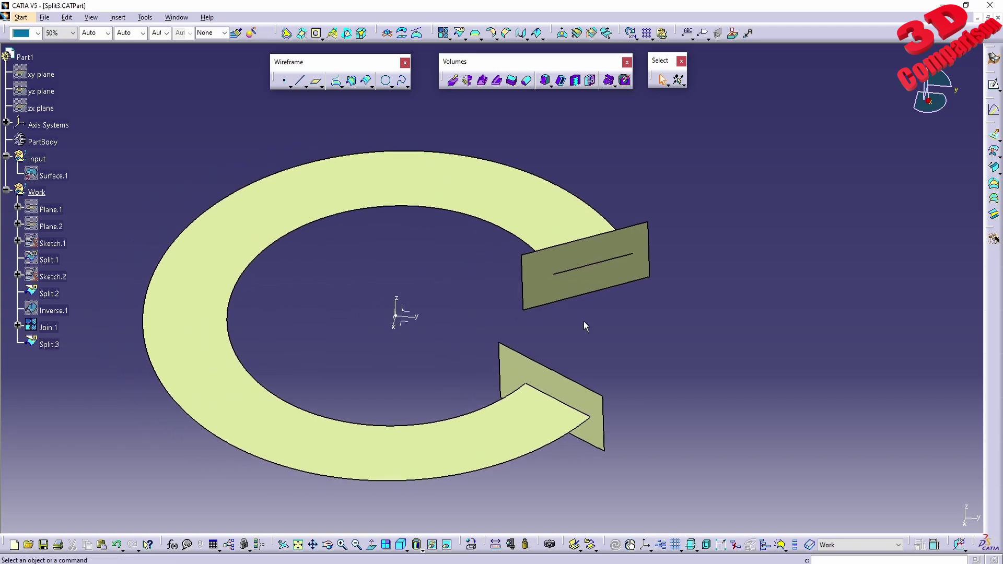
# Flip Split.3 to the other side and back, keeping the larger C-shaped ring portion
pyautogui.doubleClick(50, 345)
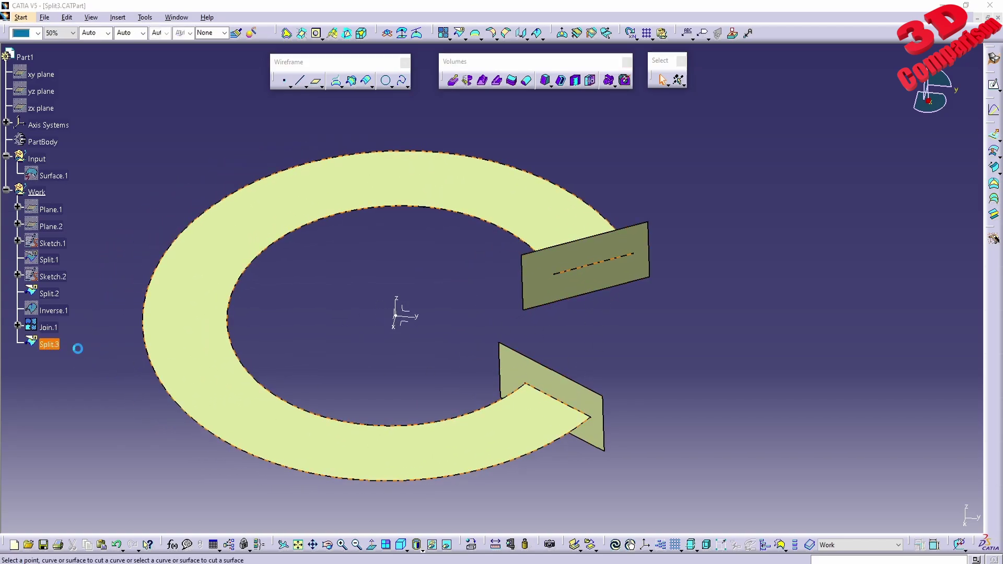
pyautogui.click(794, 260)
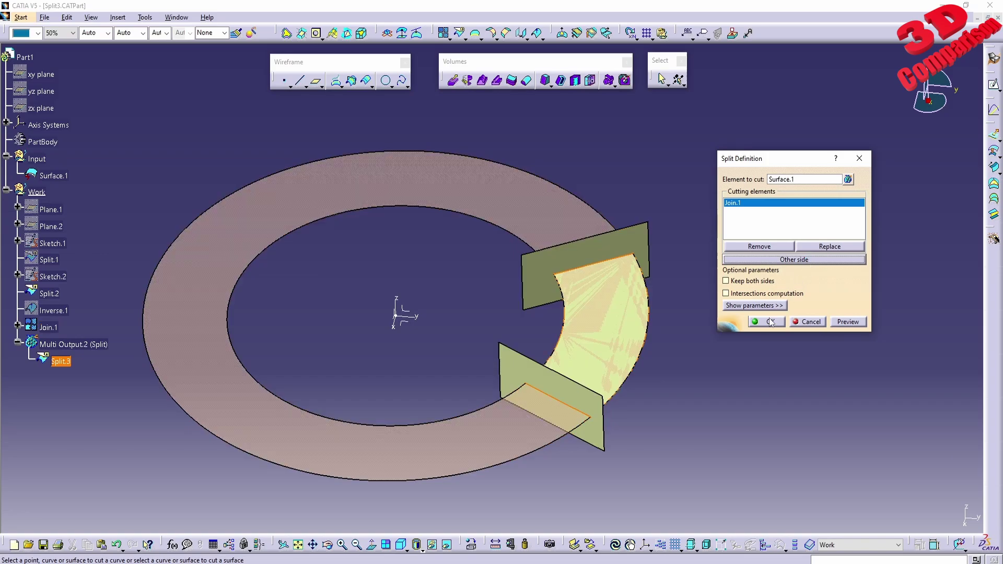
pyautogui.click(766, 322)
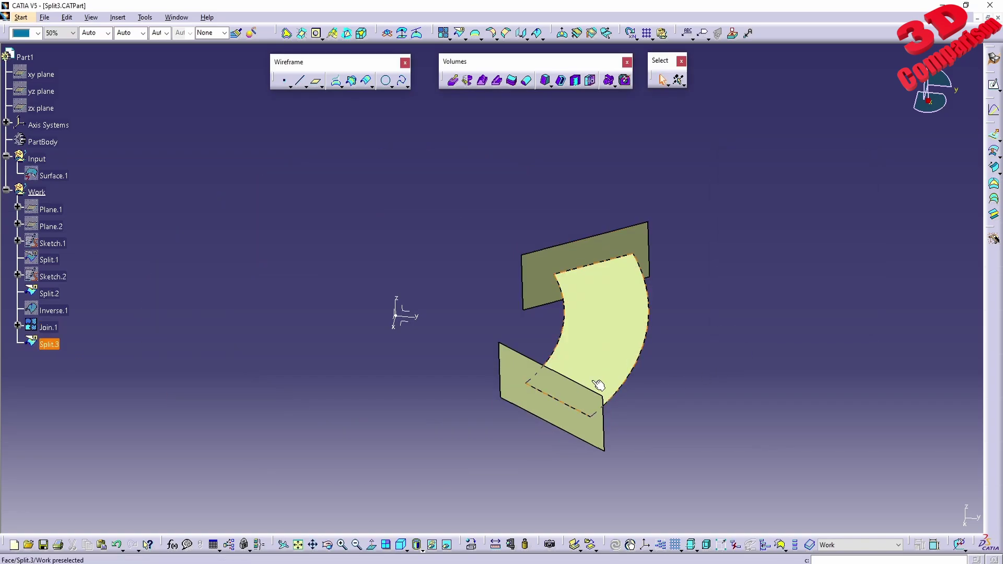
pyautogui.doubleClick(58, 345)
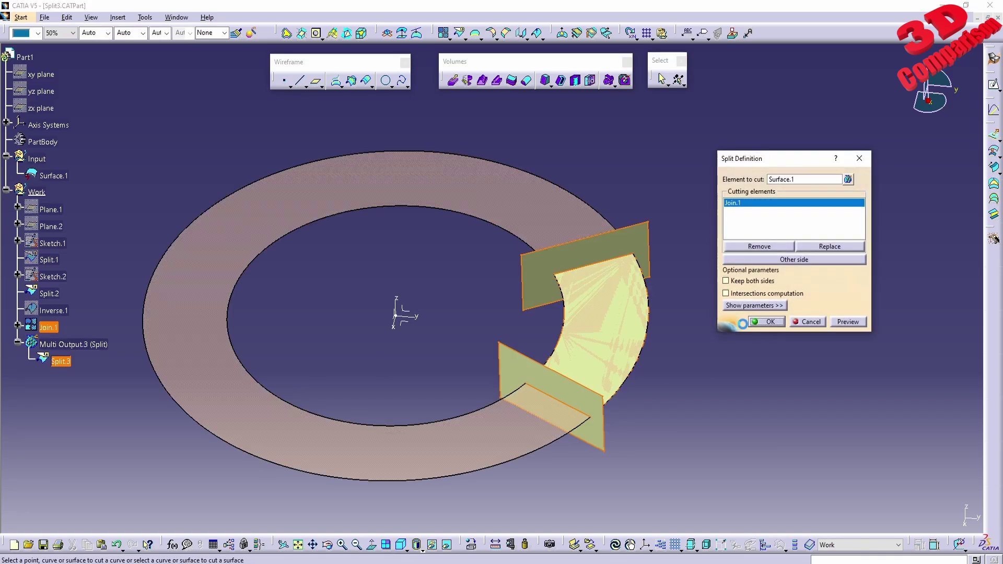
pyautogui.click(768, 259)
pyautogui.click(767, 322)
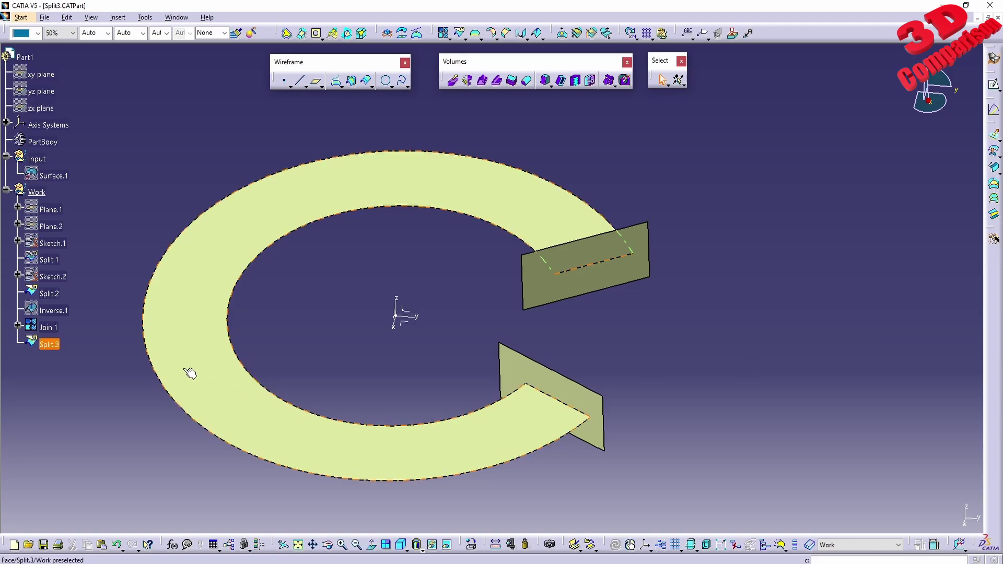
# Undo Split.3 and delete the Join.1 patch, restoring the full ring
pyautogui.hotkey('ctrl', 'z')
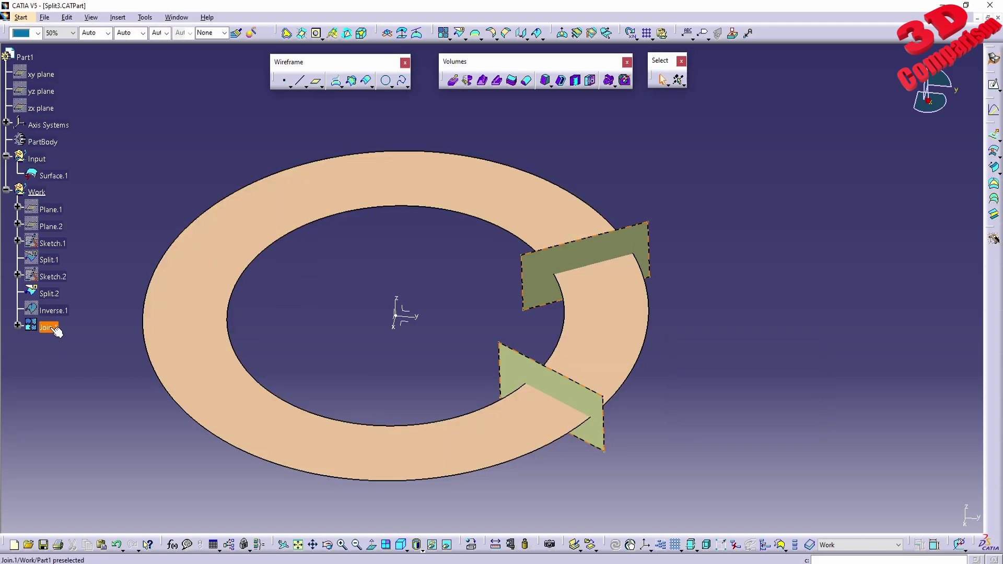
pyautogui.press('Delete')
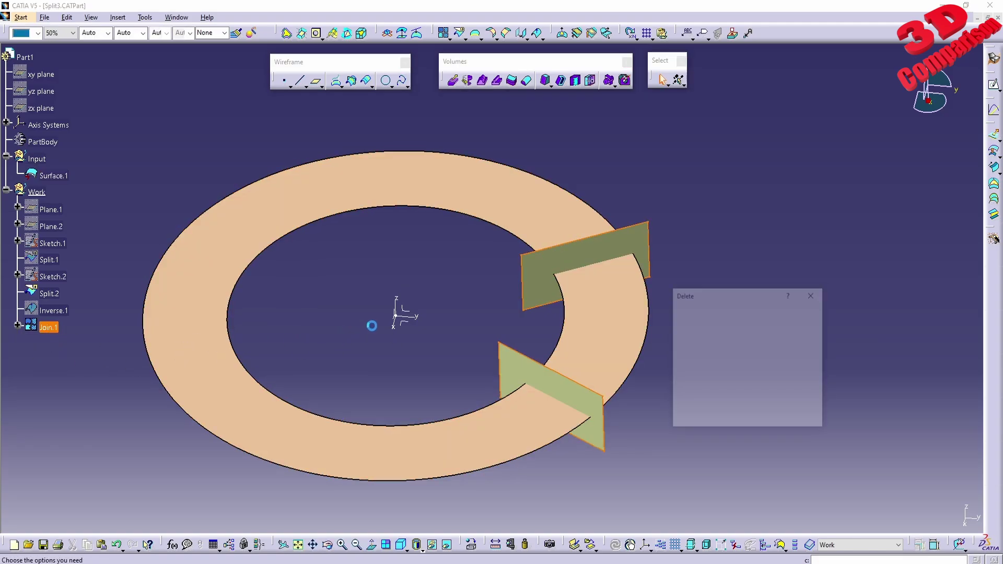
pyautogui.press('Return')
pyautogui.moveTo(636, 396); pyautogui.dragTo(551, 345, button='middle')
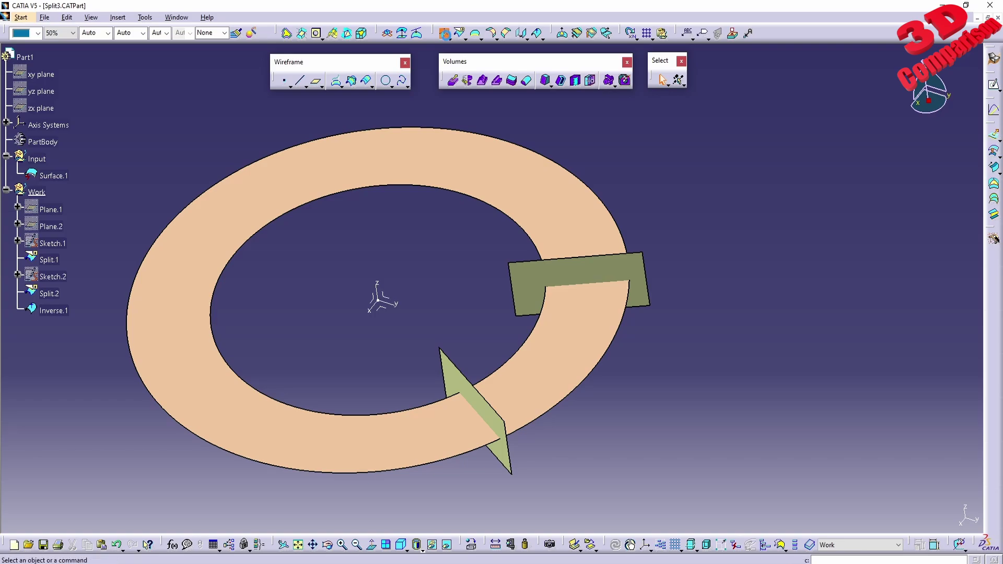
# Cancel a new Join and begin a Point-Point line definition
pyautogui.click(444, 33)
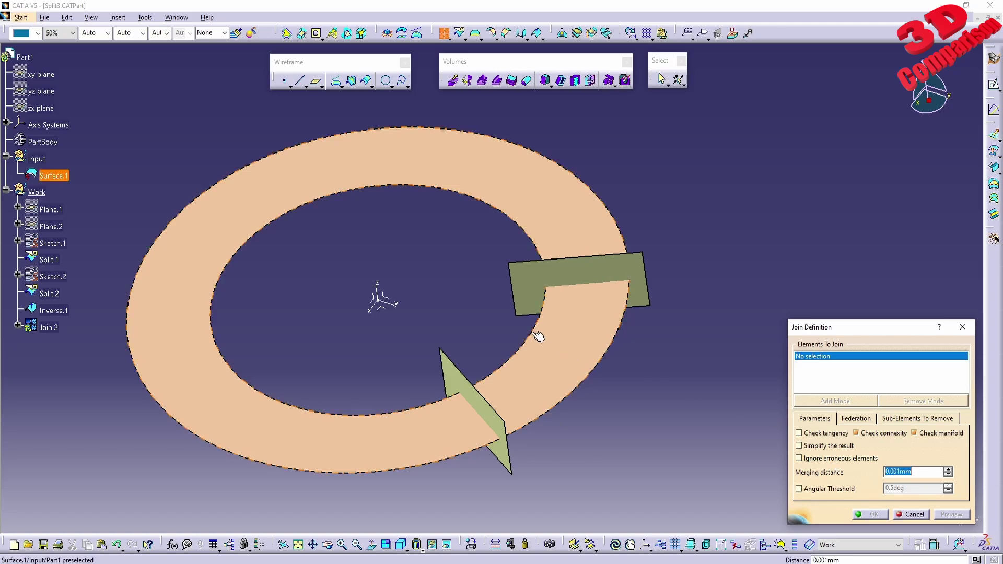
pyautogui.click(897, 514)
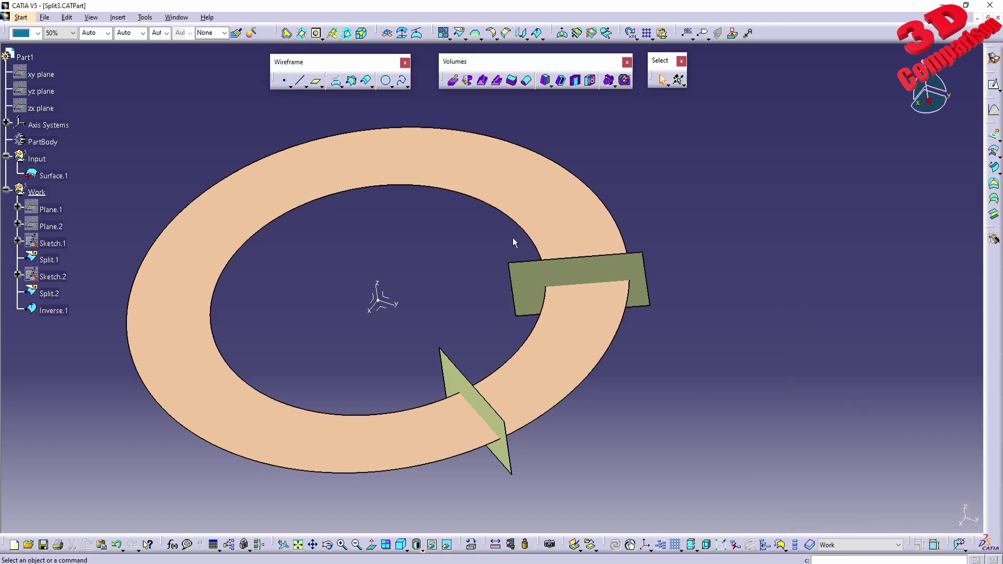
pyautogui.click(299, 81)
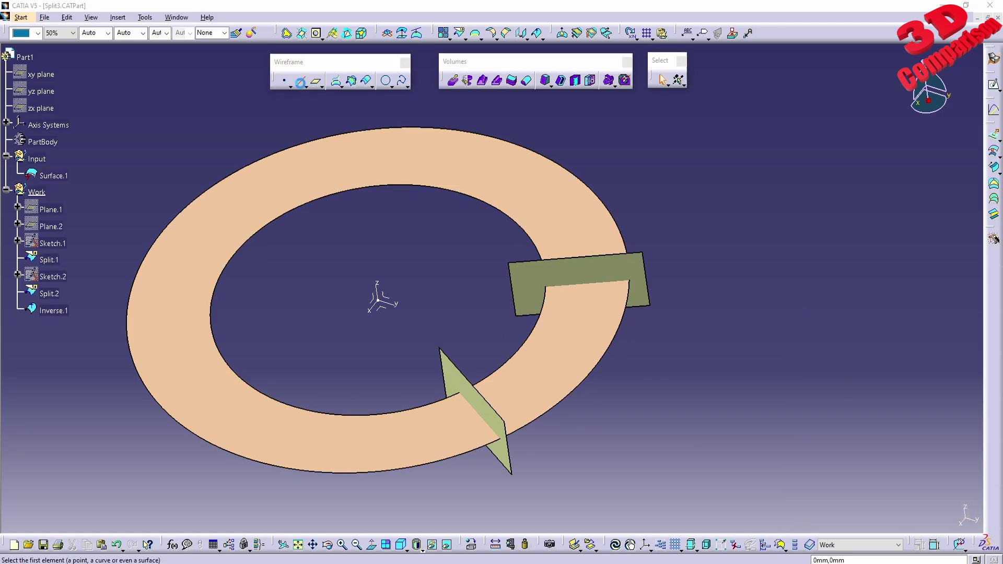
# Create Line.1 from a Split.2 corner to a Split.1 vertex
pyautogui.click(516, 315)
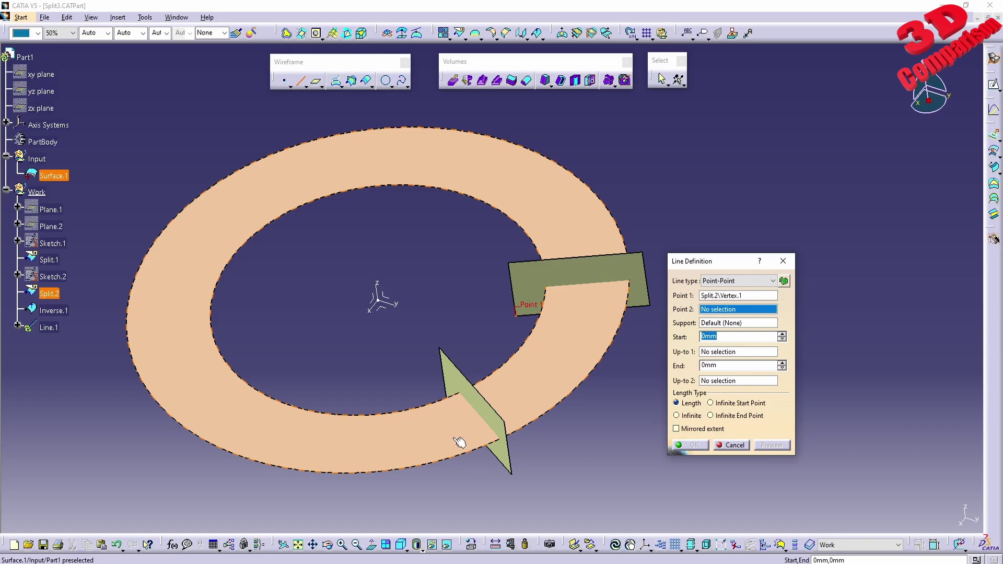
pyautogui.moveTo(459, 436)
pyautogui.mouseDown(button='middle')
pyautogui.moveTo(500, 277)
pyautogui.moveTo(454, 453)
pyautogui.mouseUp(button='middle')
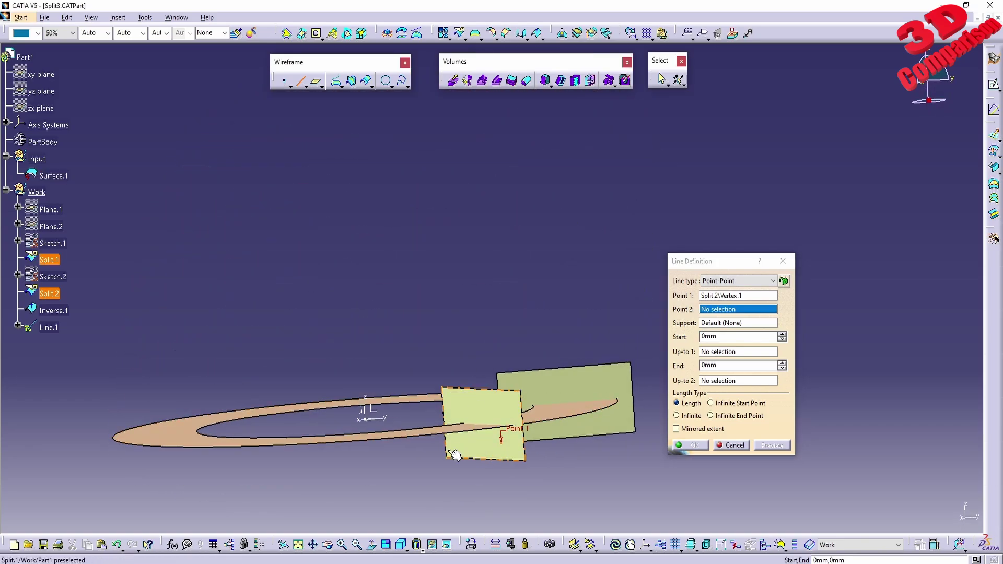
pyautogui.click(449, 459)
pyautogui.click(690, 445)
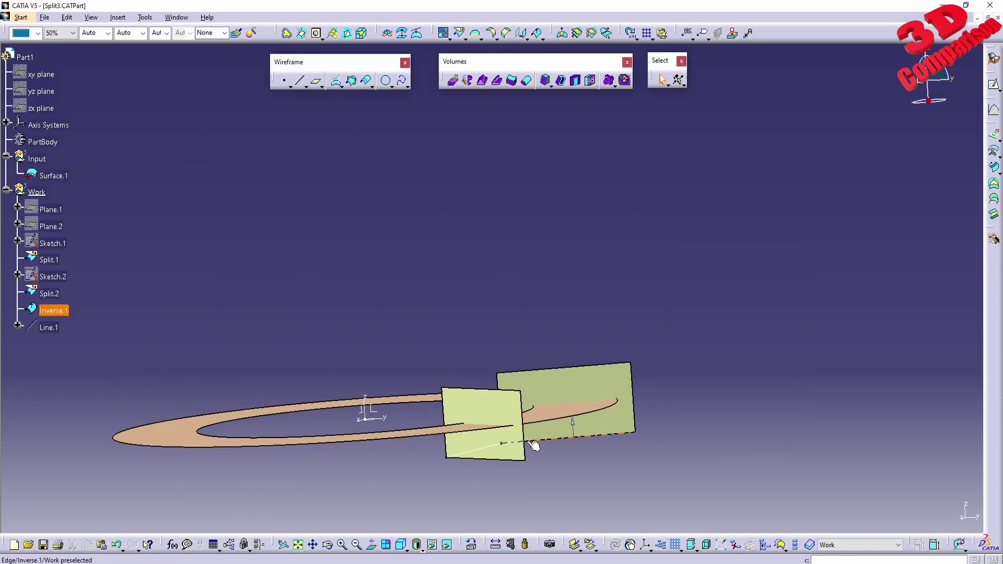
# Create Line.2 from an Inverse.1 vertex to the plane's corner
pyautogui.moveTo(531, 440); pyautogui.dragTo(528, 324, button='middle')
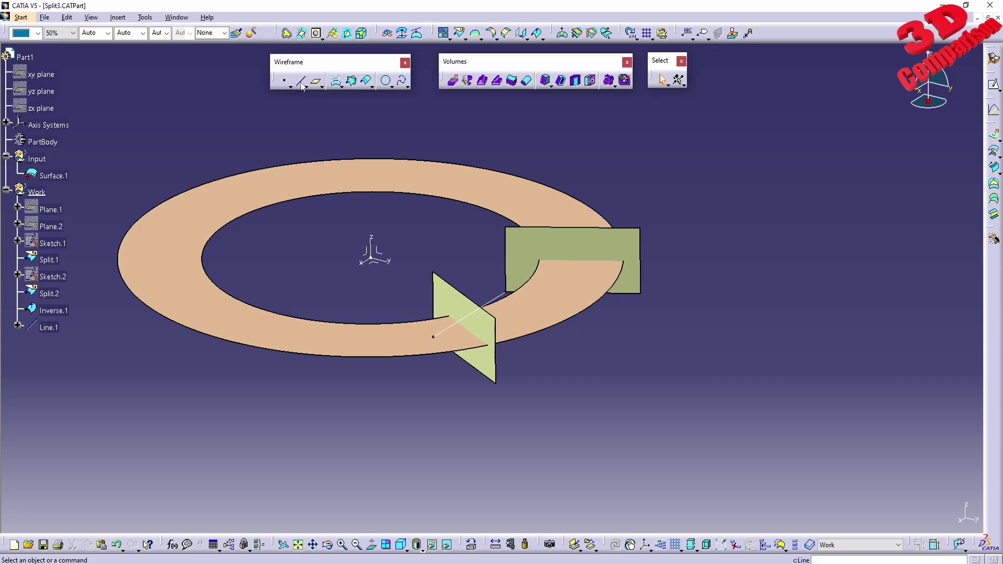
pyautogui.click(299, 81)
pyautogui.click(505, 226)
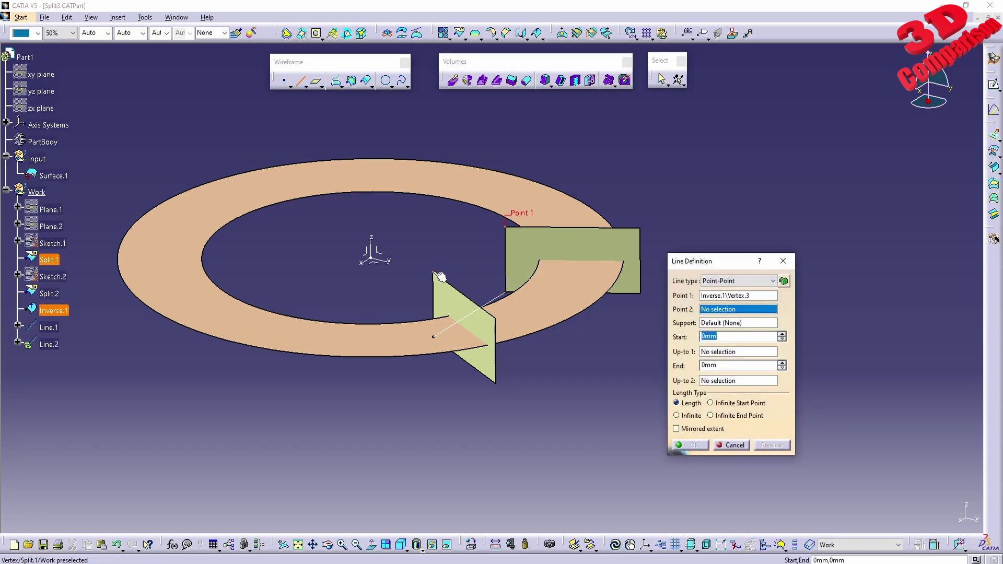
pyautogui.click(434, 272)
pyautogui.click(691, 444)
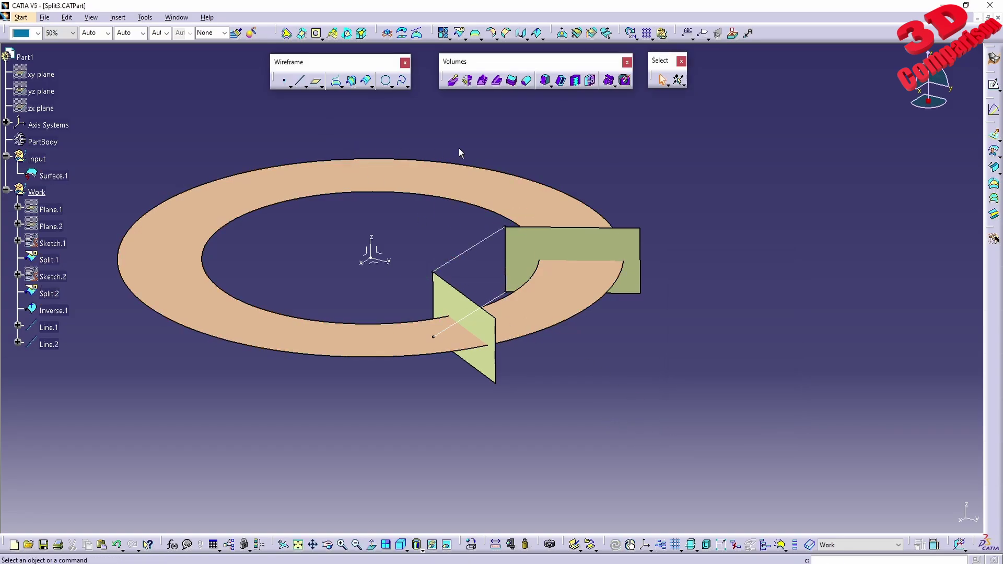
# Attempt a fill from the Inverse.1 edge and Line.2, cancelling after the boundaries error
pyautogui.click(994, 184)
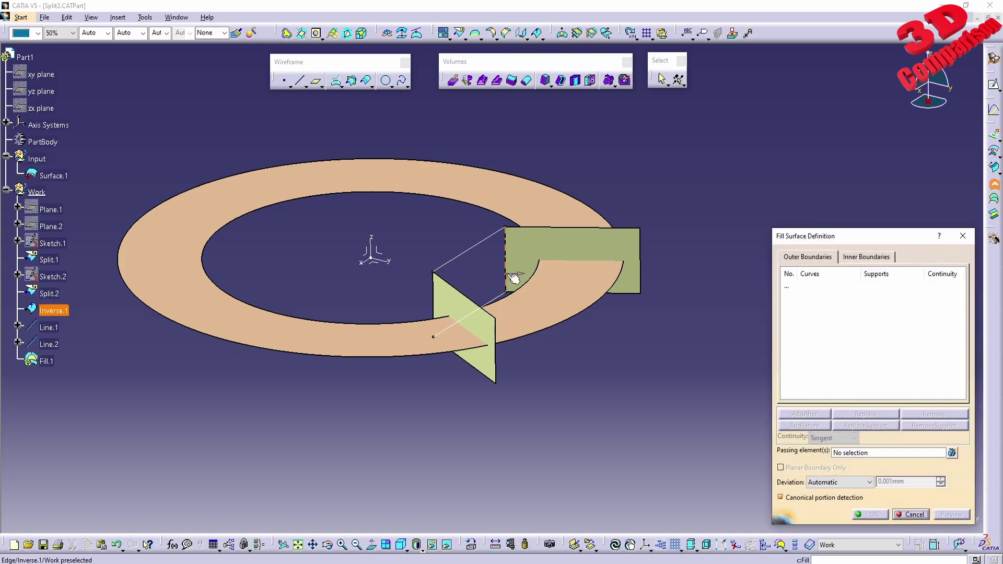
pyautogui.click(506, 272)
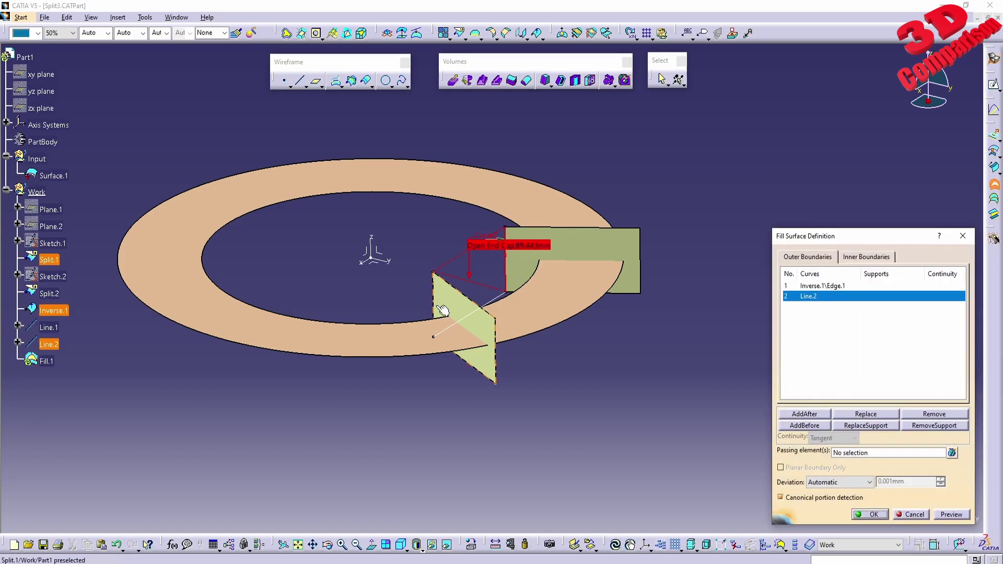
pyautogui.click(449, 317)
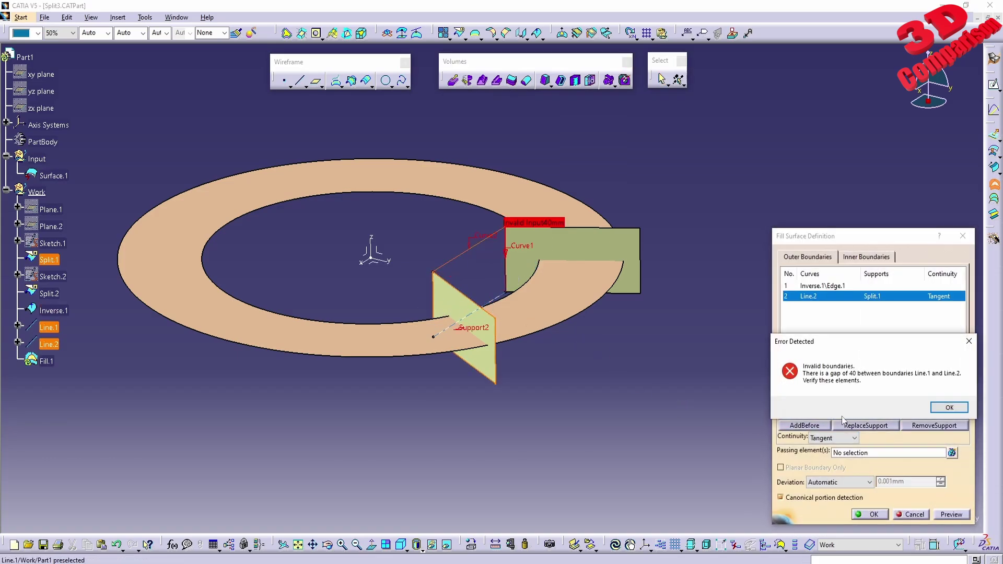
pyautogui.click(949, 407)
pyautogui.moveTo(694, 327); pyautogui.dragTo(589, 377, button='middle')
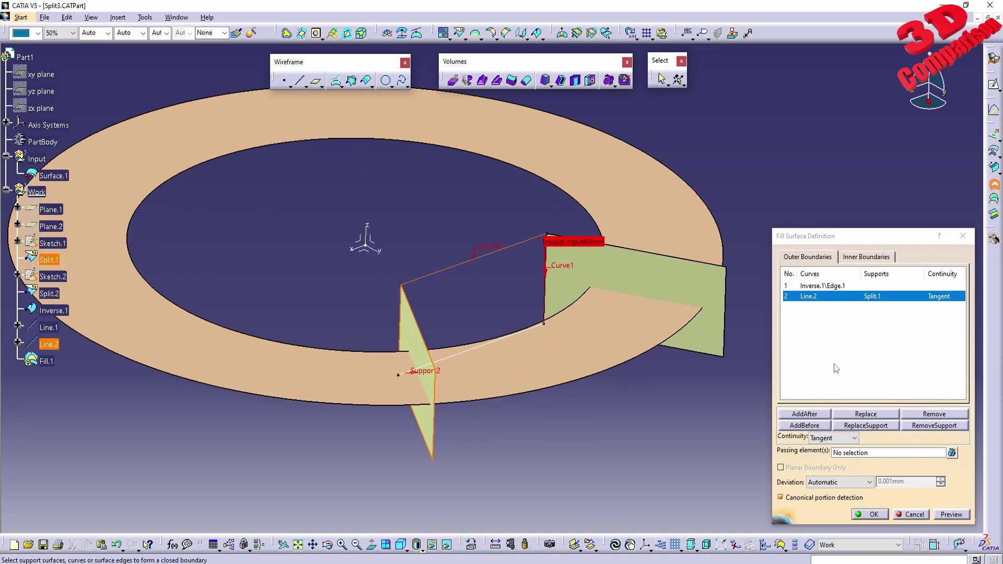
pyautogui.click(912, 513)
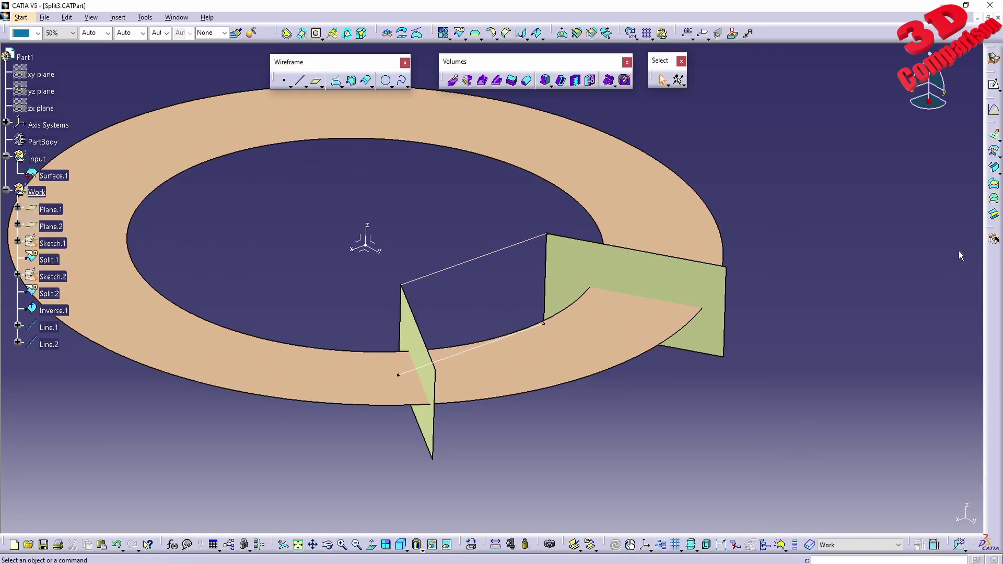
# Create Fill.1 bounded by the Inverse.1 edge, Line.2, a Split.1 edge and Line.1
pyautogui.click(994, 183)
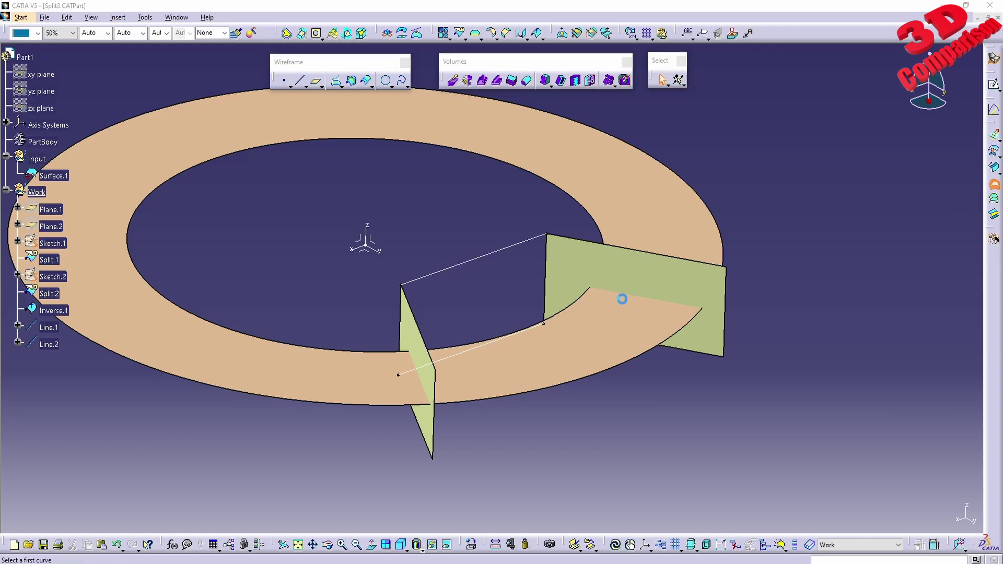
pyautogui.click(545, 272)
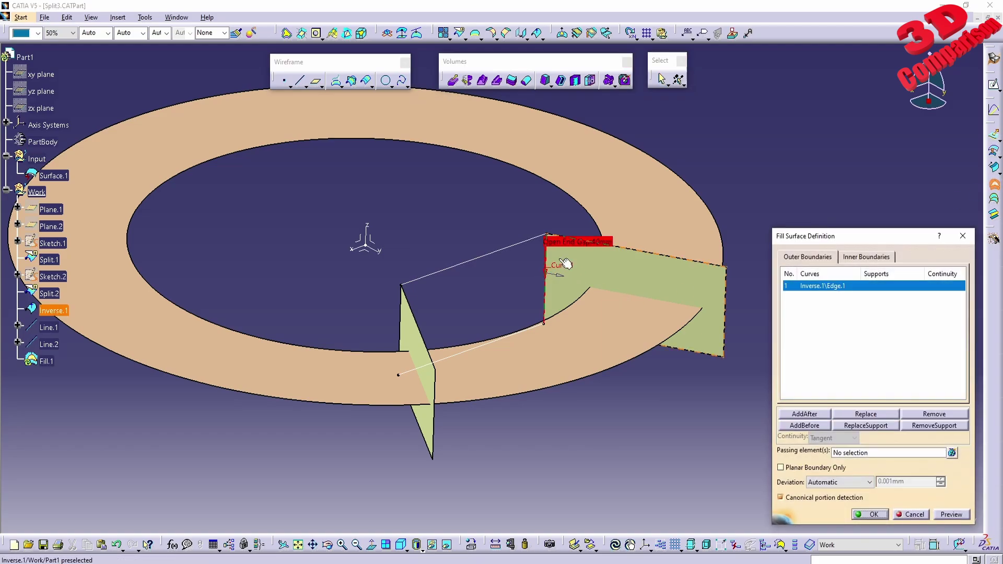
pyautogui.click(530, 240)
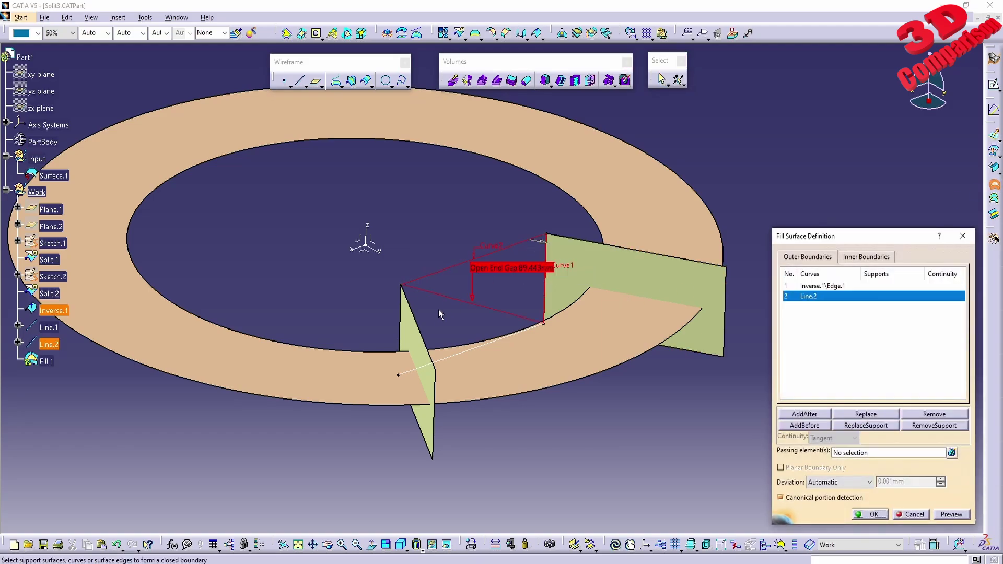
pyautogui.click(406, 335)
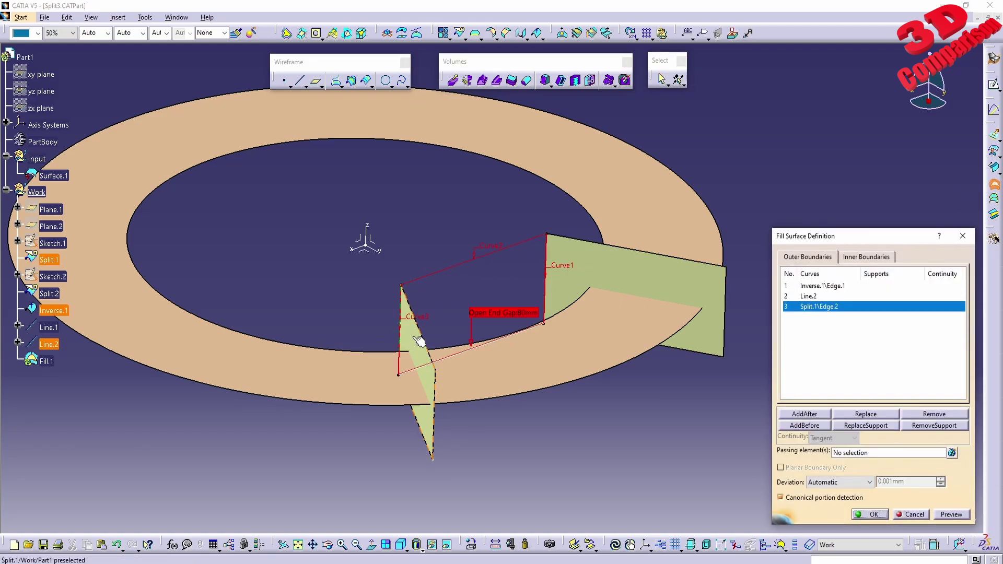
pyautogui.click(457, 359)
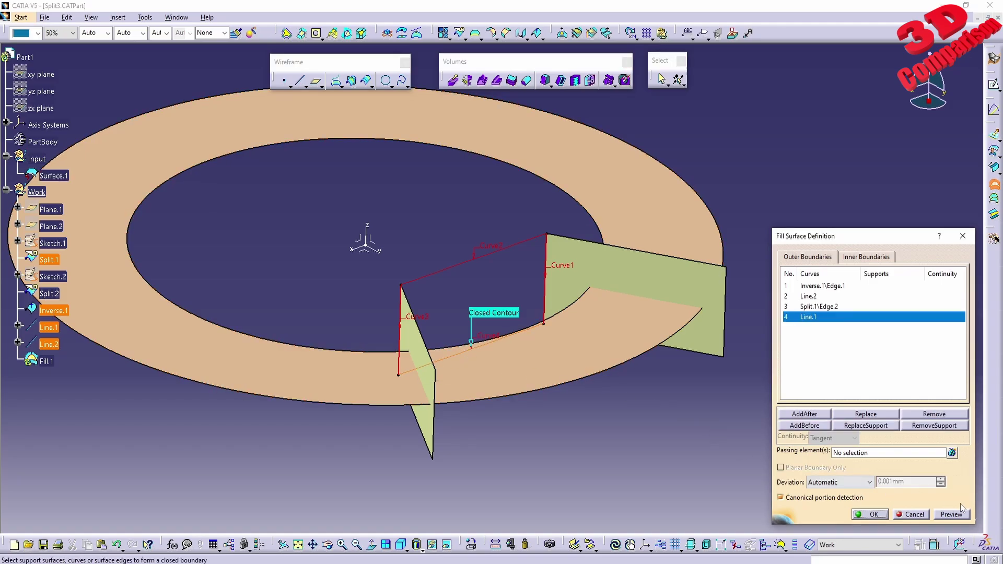
pyautogui.click(870, 514)
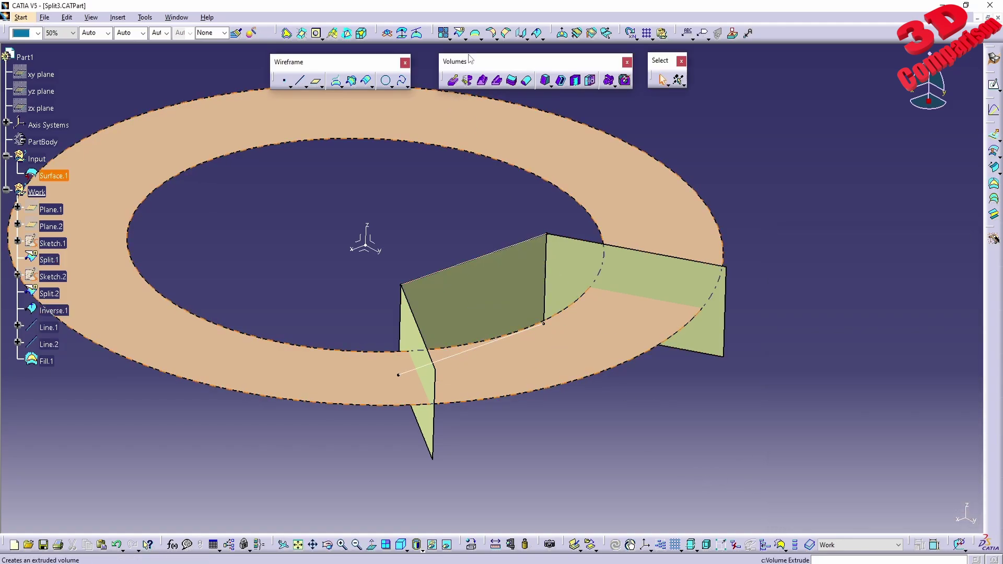
# Join Inverse.1, Fill.1 and Split.1 into Join.2
pyautogui.click(444, 33)
pyautogui.click(539, 264)
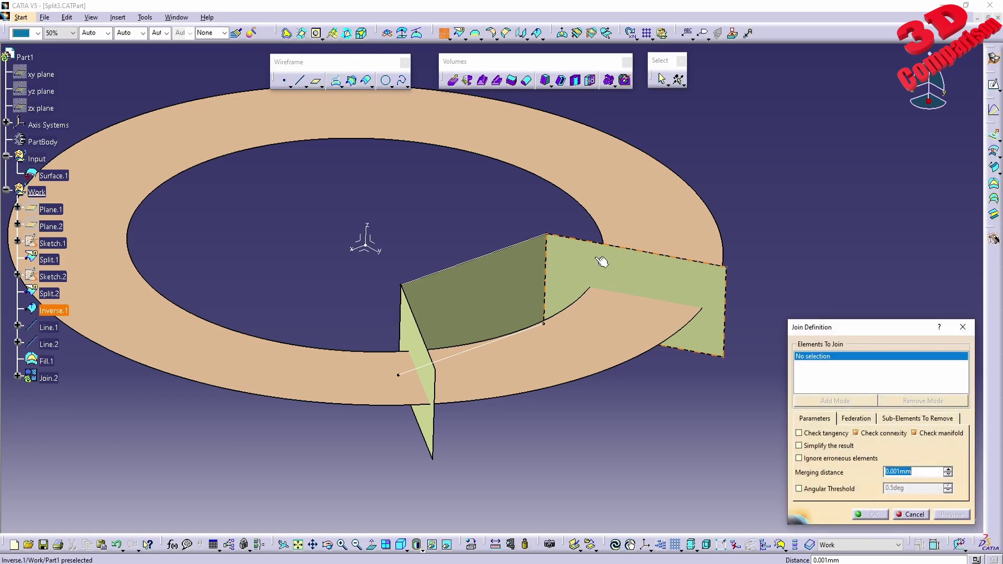
pyautogui.click(433, 400)
pyautogui.click(430, 378)
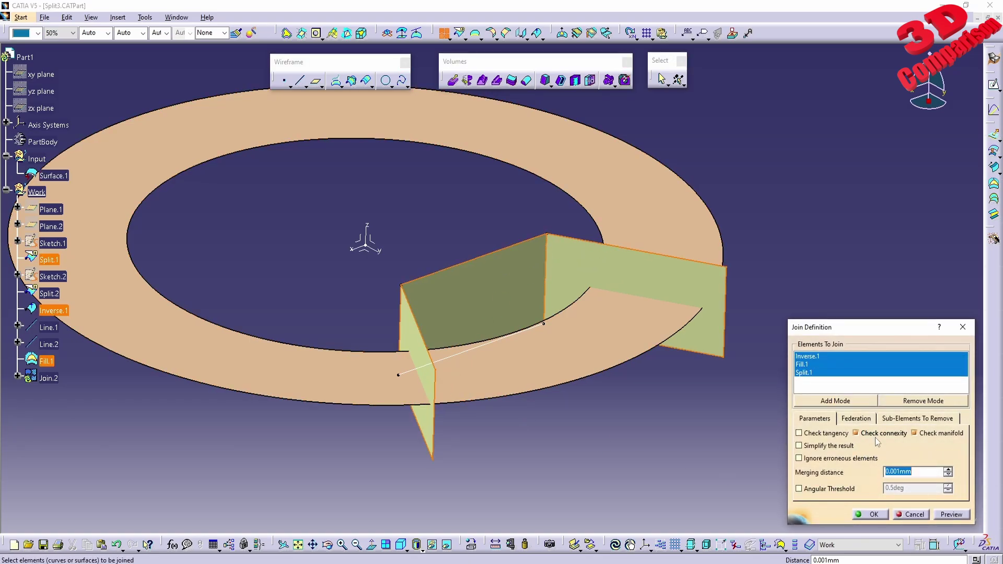
pyautogui.click(873, 514)
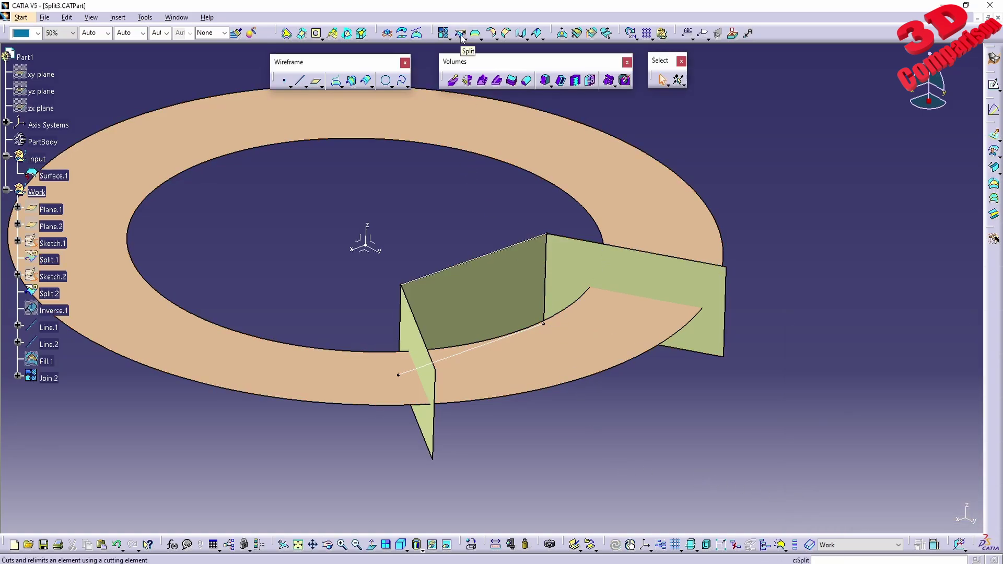
# Split ring Surface.1 with Join.2, creating Split.4
pyautogui.click(460, 35)
pyautogui.click(638, 198)
pyautogui.click(596, 265)
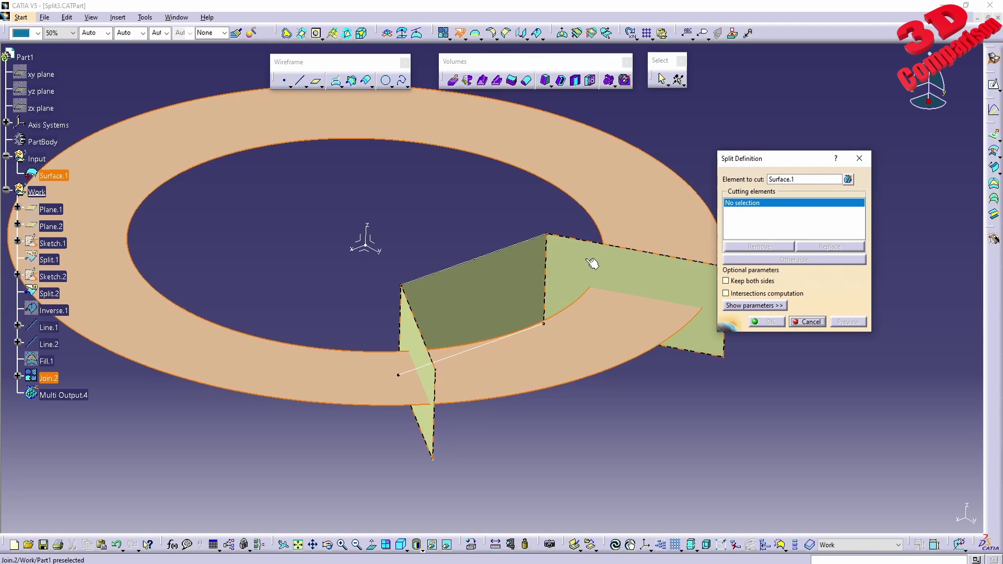
pyautogui.click(769, 322)
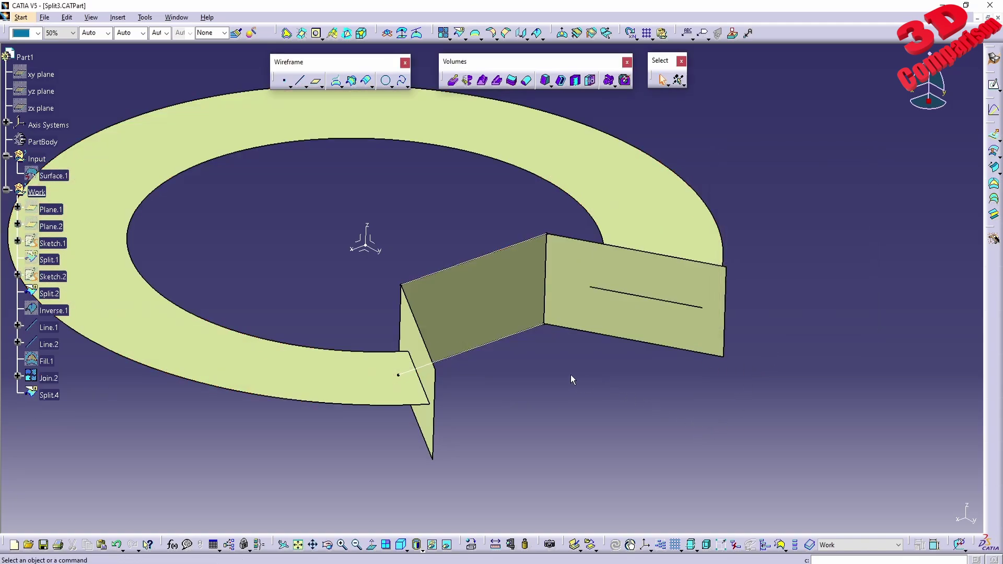
# Undo the split, join, fill and the two construction lines, then remove the earlier surface join
pyautogui.hotkey('ctrl', 'z')
pyautogui.hotkey('ctrl', 'z')
pyautogui.hotkey('ctrl', 'z')
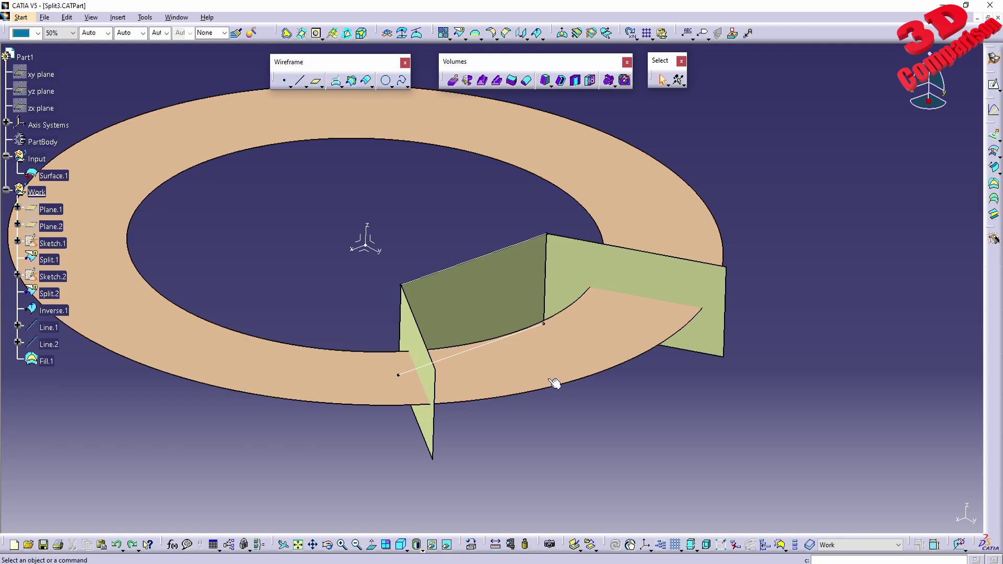
pyautogui.hotkey('ctrl', 'z')
pyautogui.hotkey('ctrl', 'z')
pyautogui.hotkey('ctrl', 'z')
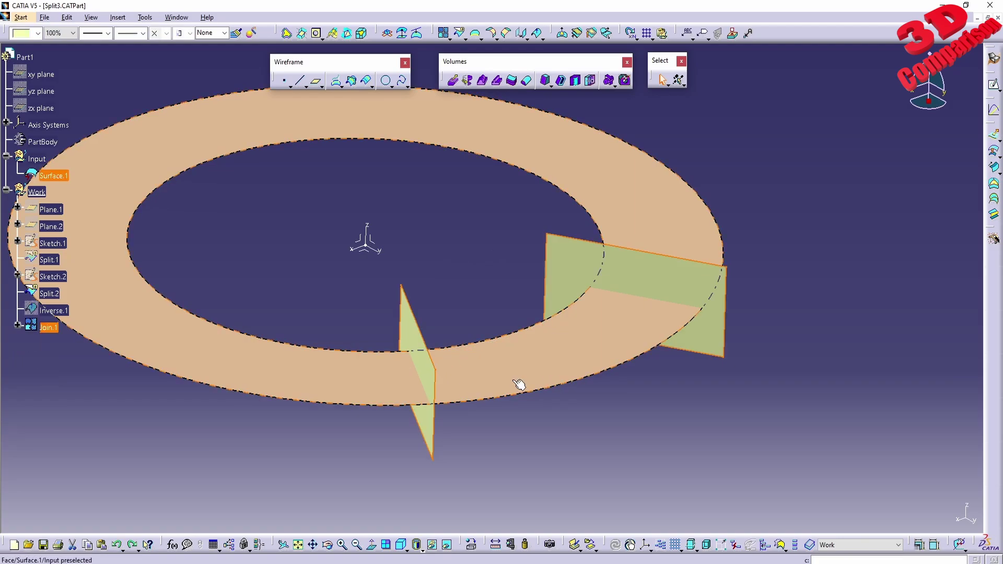
pyautogui.moveTo(307, 315); pyautogui.dragTo(264, 382, button='middle')
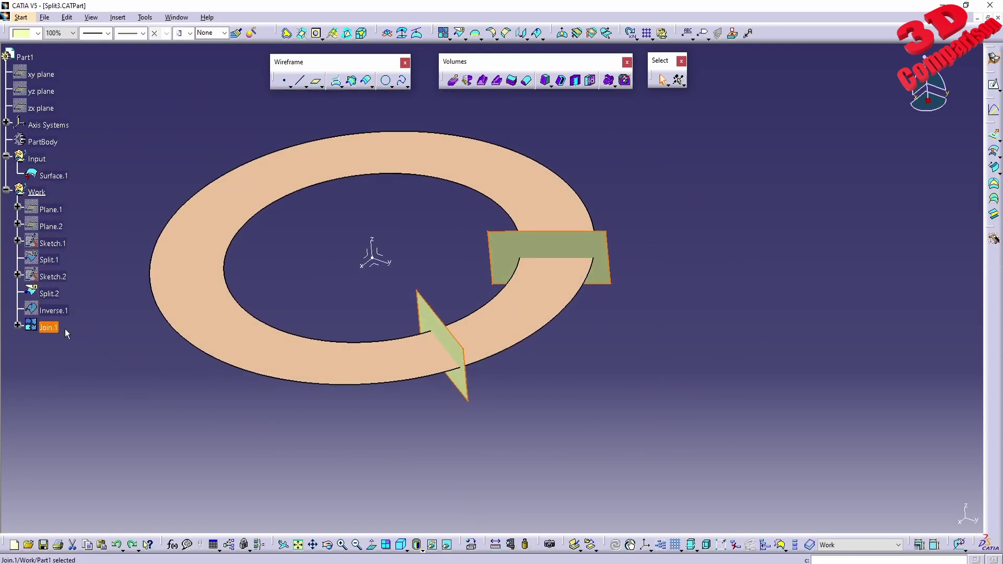
pyautogui.press('Delete')
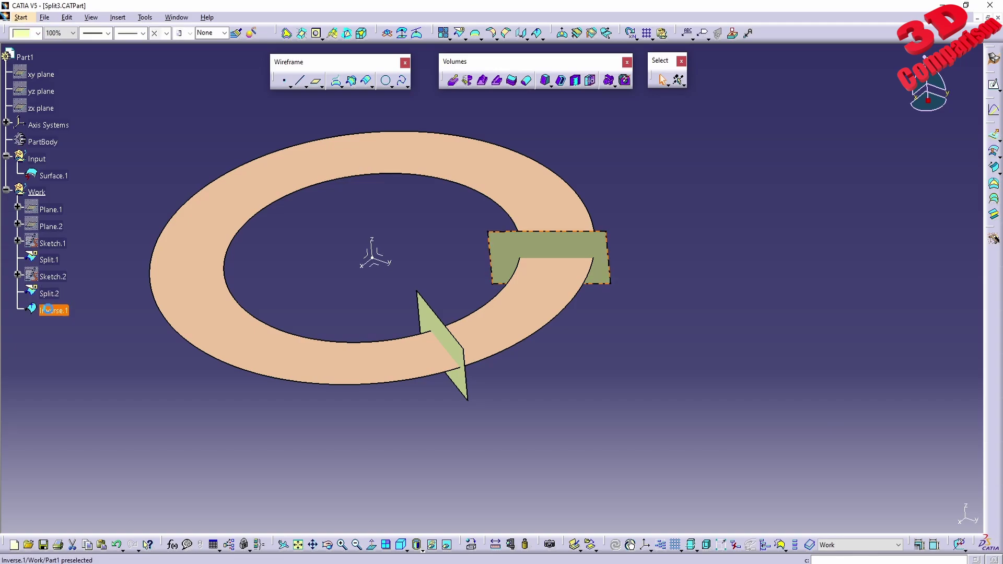
# Delete the Inverse.1 feature so the tree ends at Split.2, and zoom in on the ring
pyautogui.click(54, 311)
pyautogui.press('Delete')
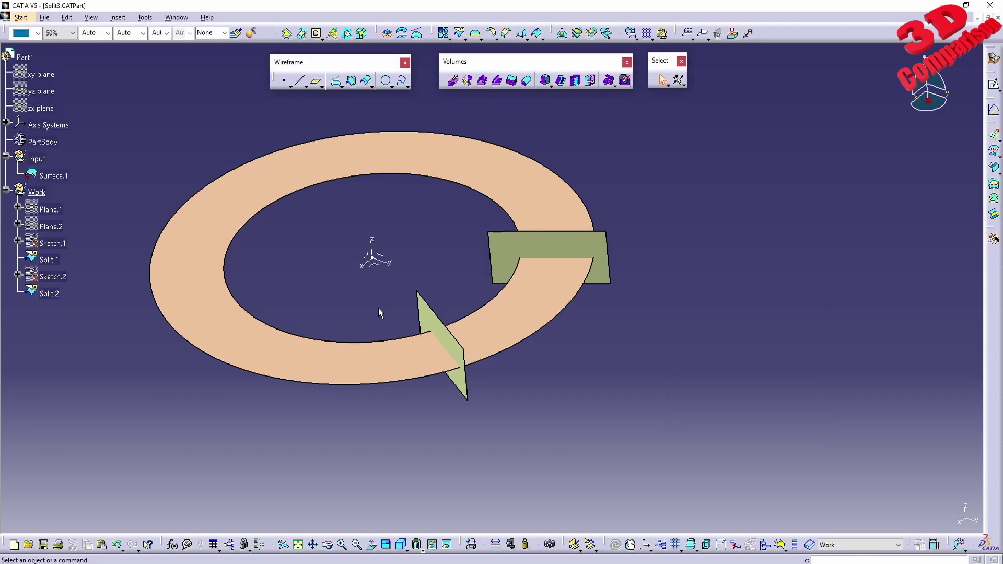
pyautogui.moveTo(378, 308); pyautogui.dragTo(474, 287, button='middle')
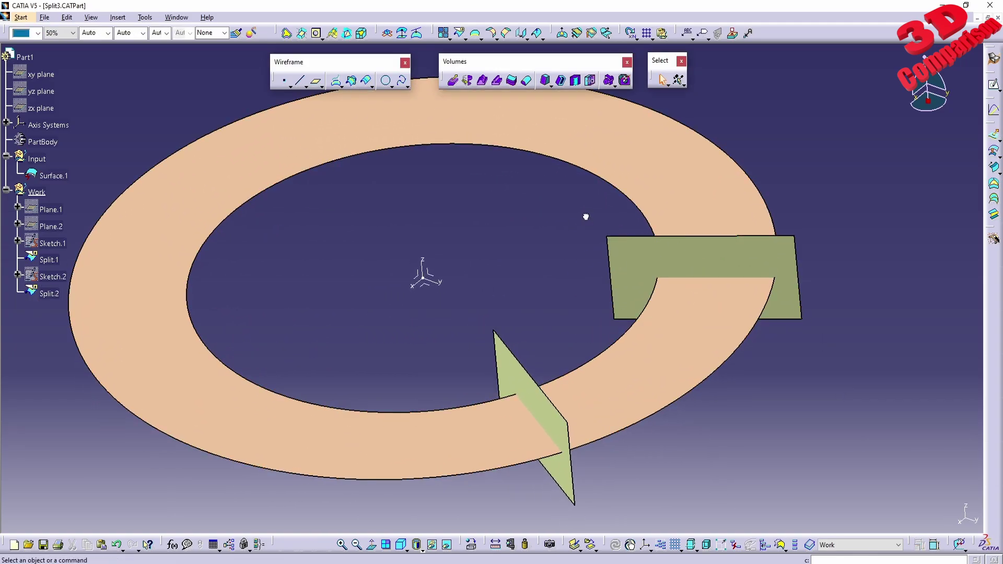
# Join the green Split.2 surface and the Split.1 wedge into Join.2
pyautogui.moveTo(584, 214); pyautogui.dragTo(846, 368)
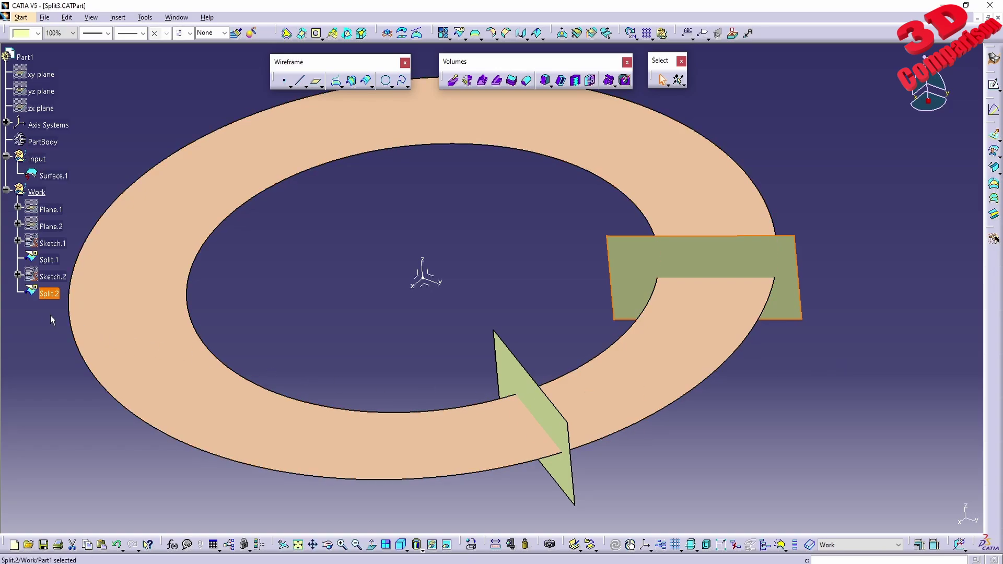
pyautogui.click(37, 332)
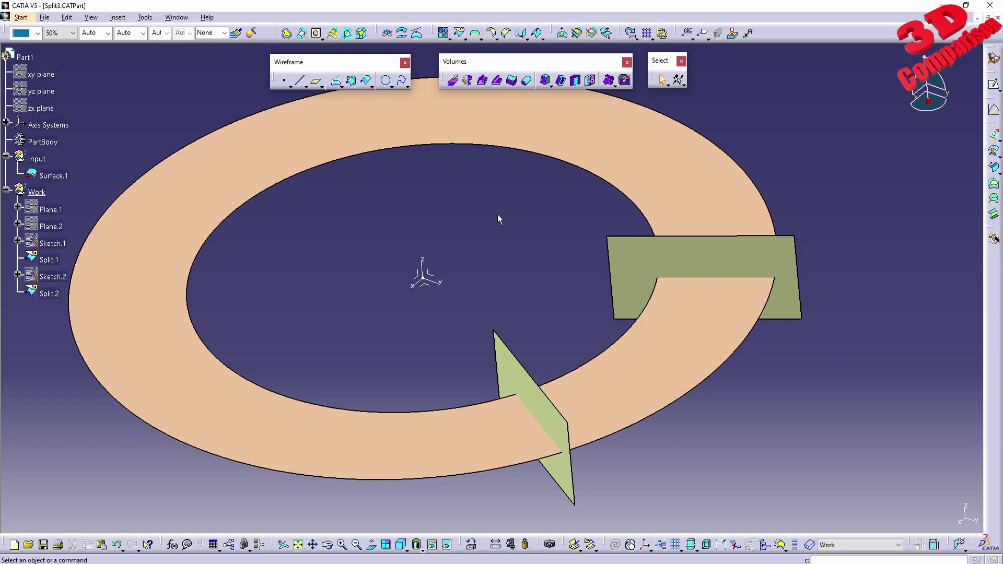
pyautogui.click(444, 33)
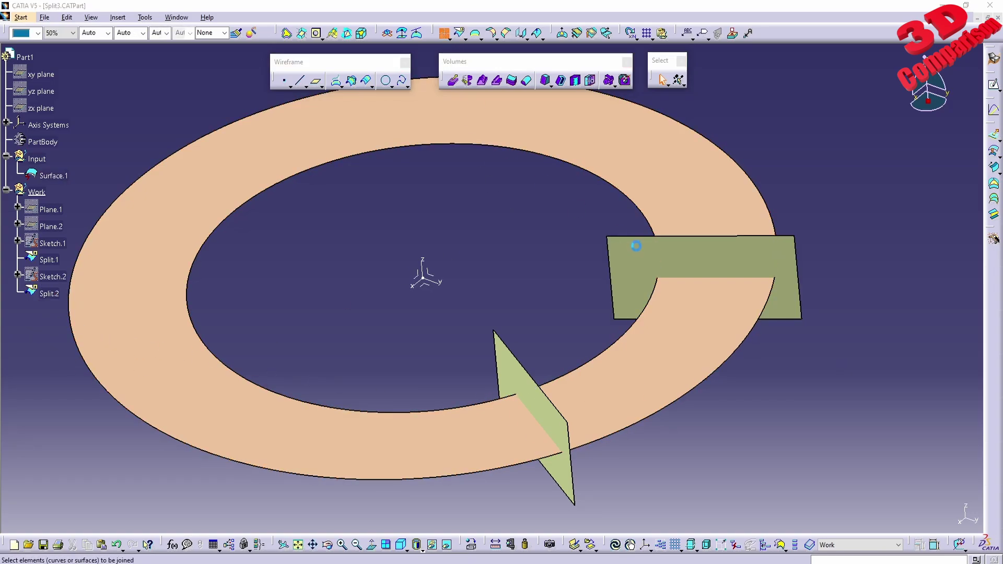
pyautogui.click(634, 248)
pyautogui.click(531, 387)
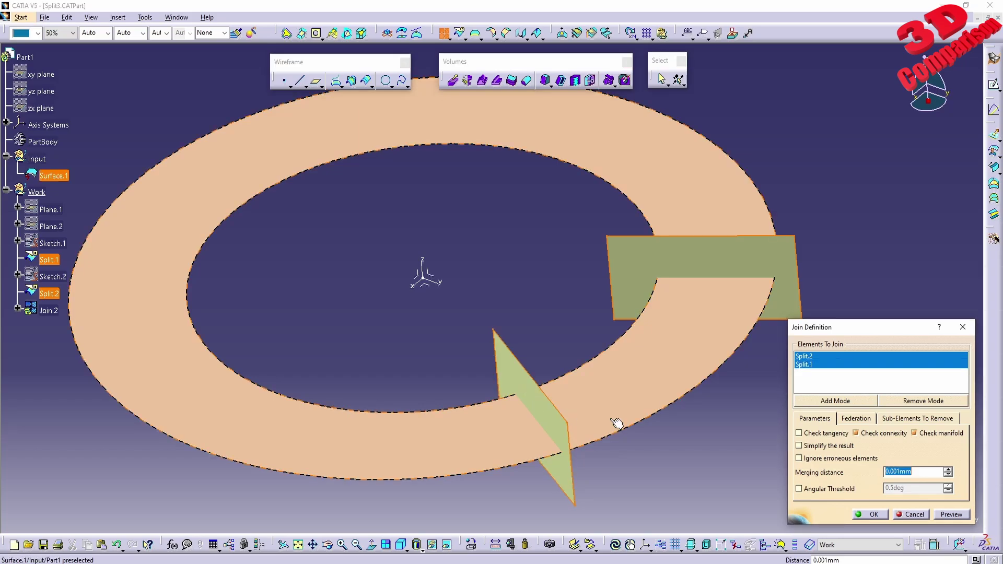
pyautogui.click(870, 514)
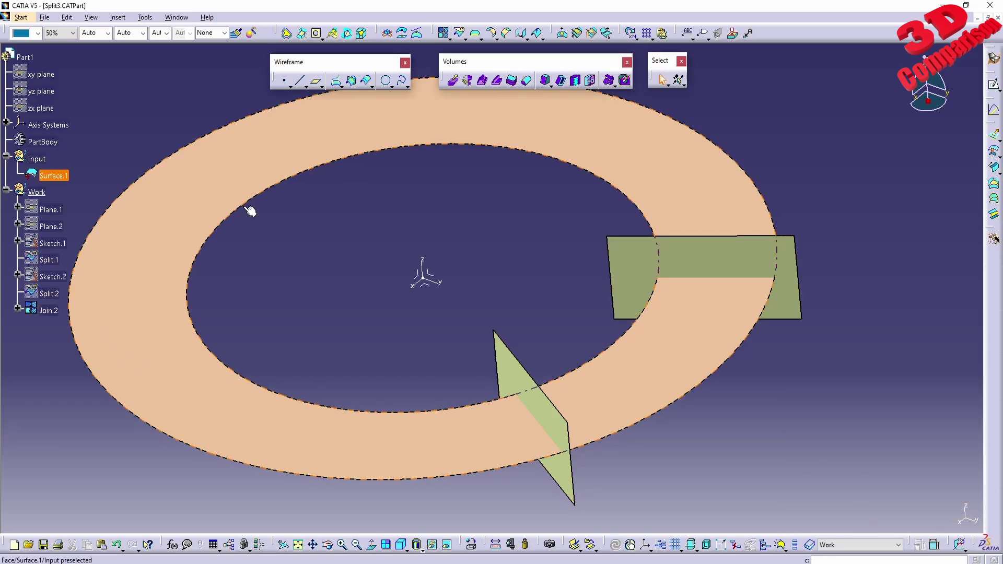
# Try splitting the ring with Join.2, then dismiss the update error and abandon the split
pyautogui.click(460, 34)
pyautogui.click(588, 148)
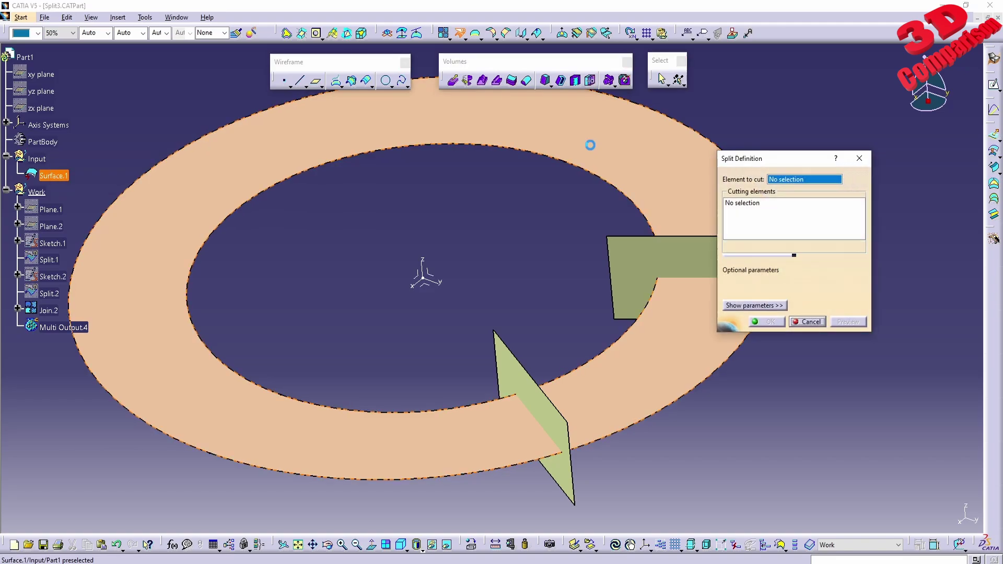
pyautogui.click(631, 262)
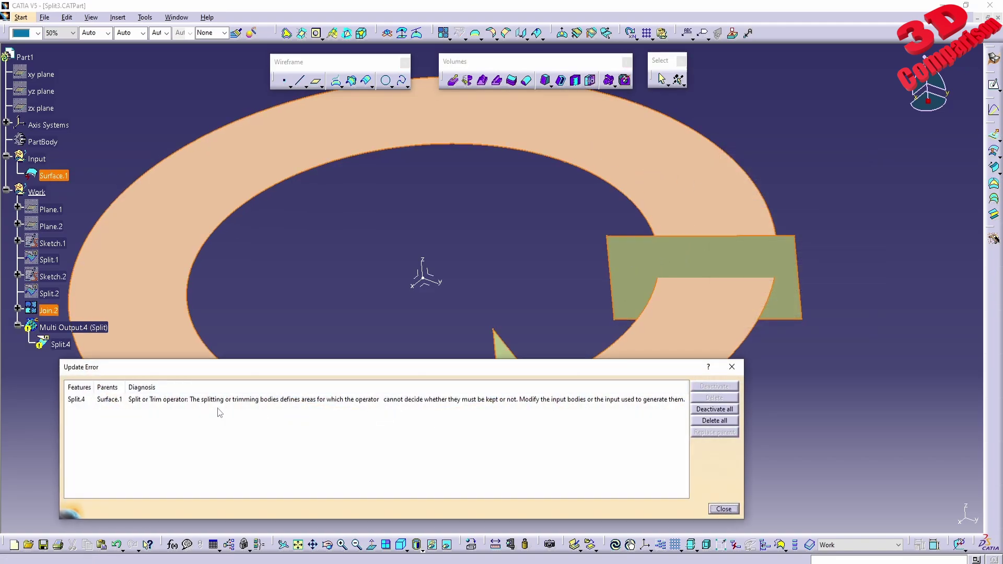
pyautogui.click(723, 509)
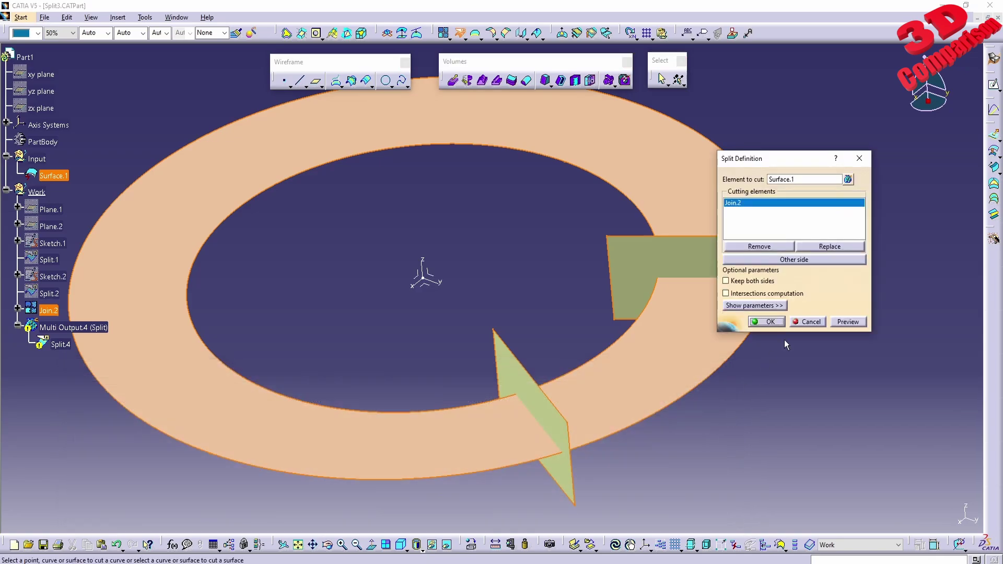
pyautogui.click(807, 322)
# Delete the Join.2 feature from the tree
pyautogui.click(19, 310)
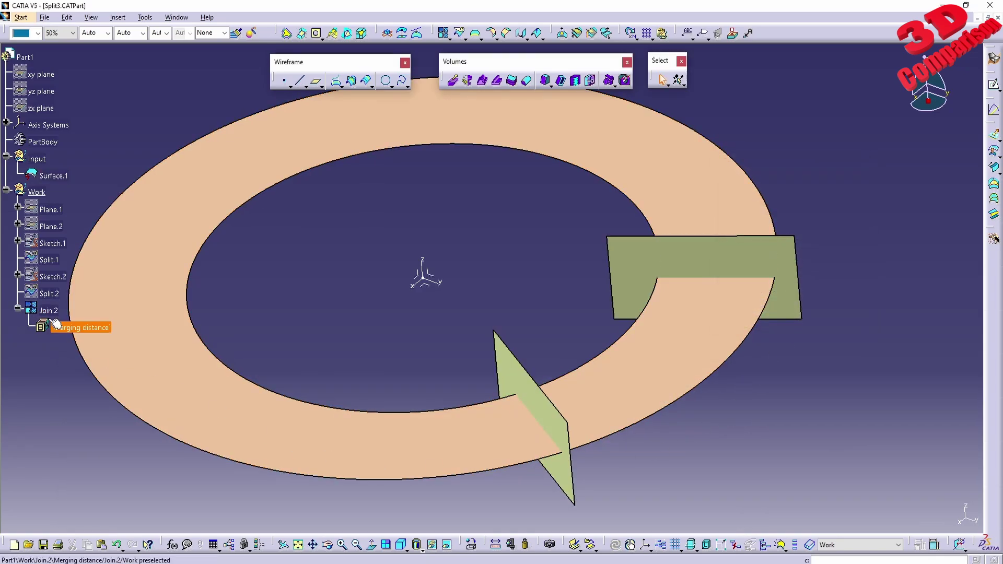
pyautogui.press('Delete')
pyautogui.press('Return')
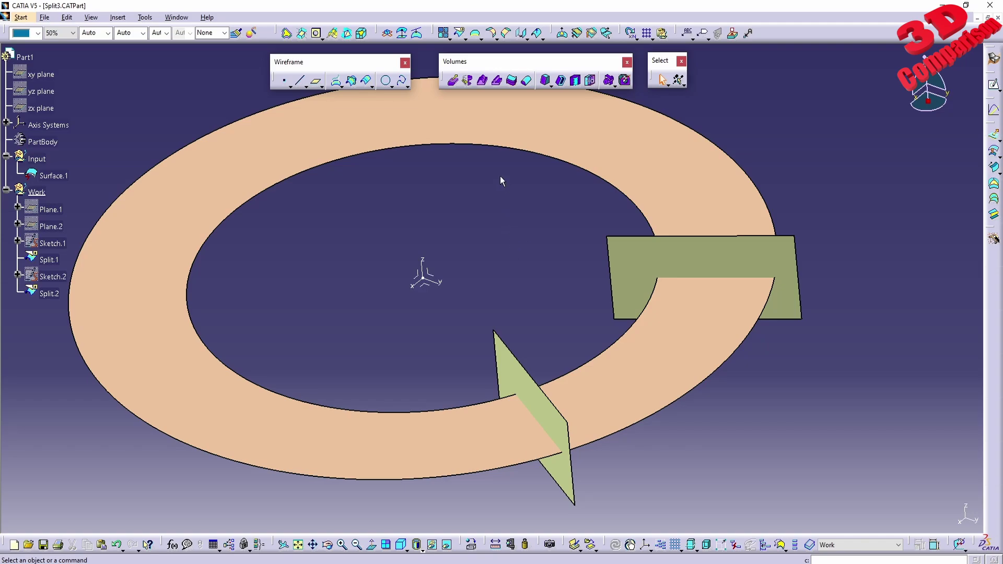
# Invert the orientation of the green Split.2 surface, creating Inverse.2
pyautogui.click(541, 36)
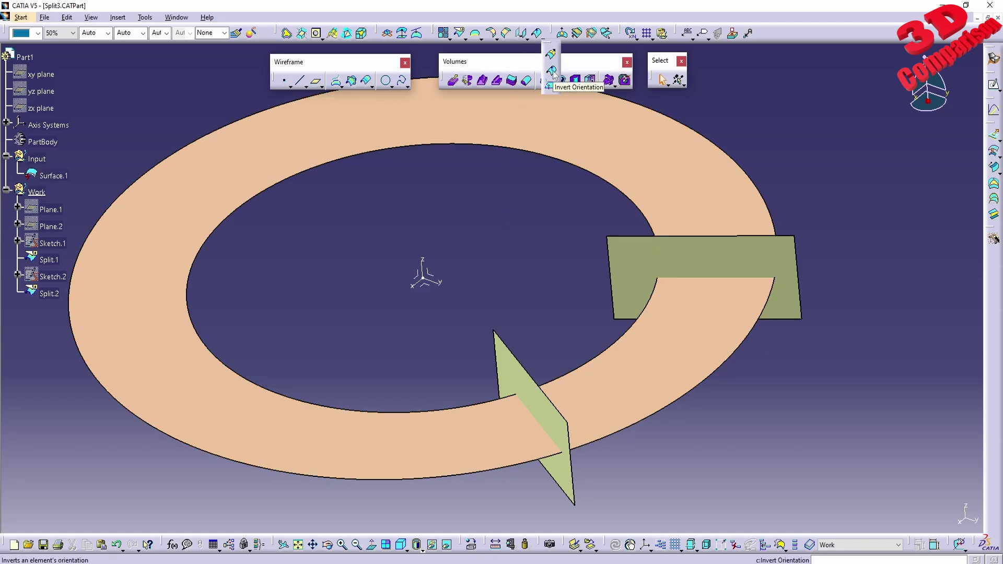
pyautogui.click(552, 72)
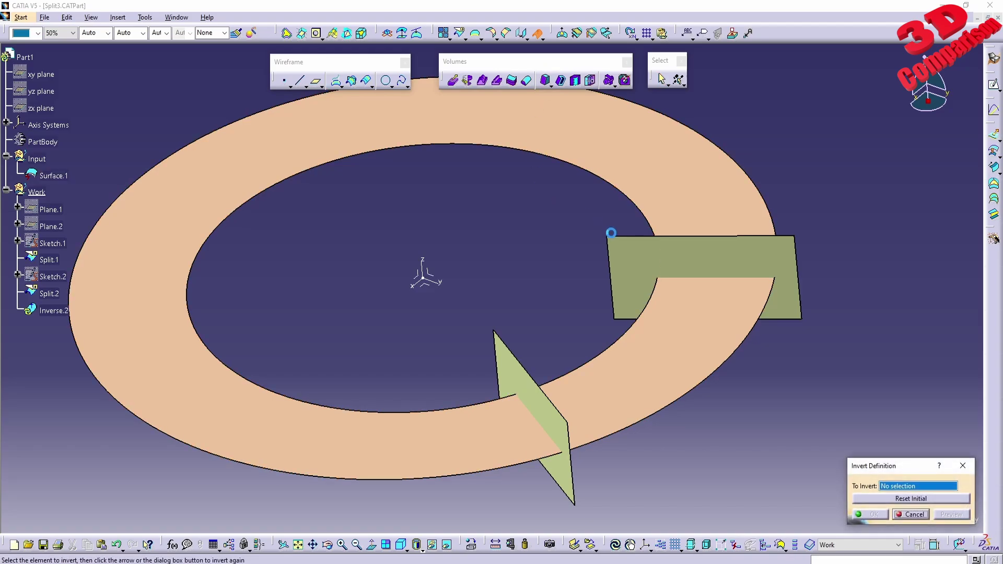
pyautogui.click(626, 255)
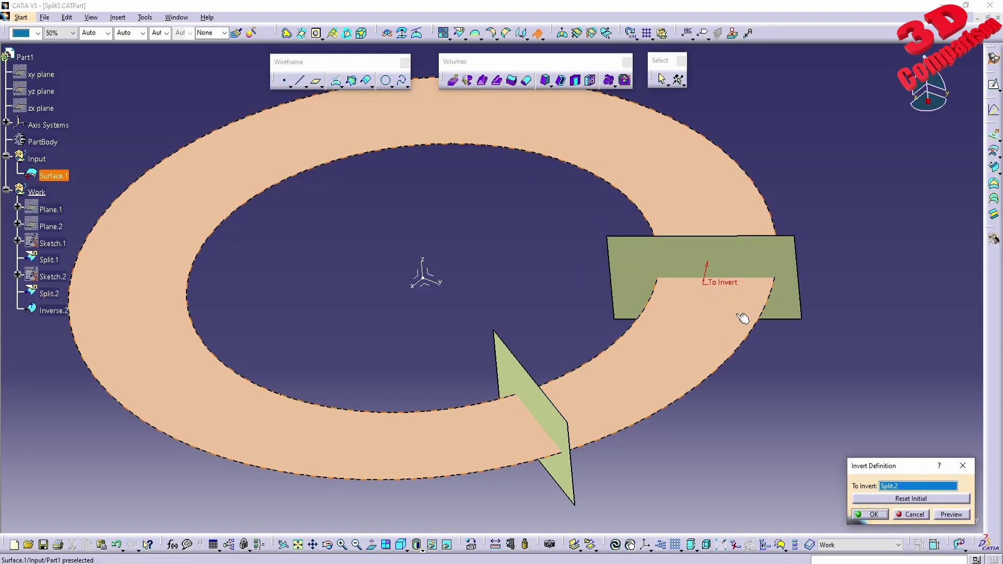
pyautogui.click(876, 515)
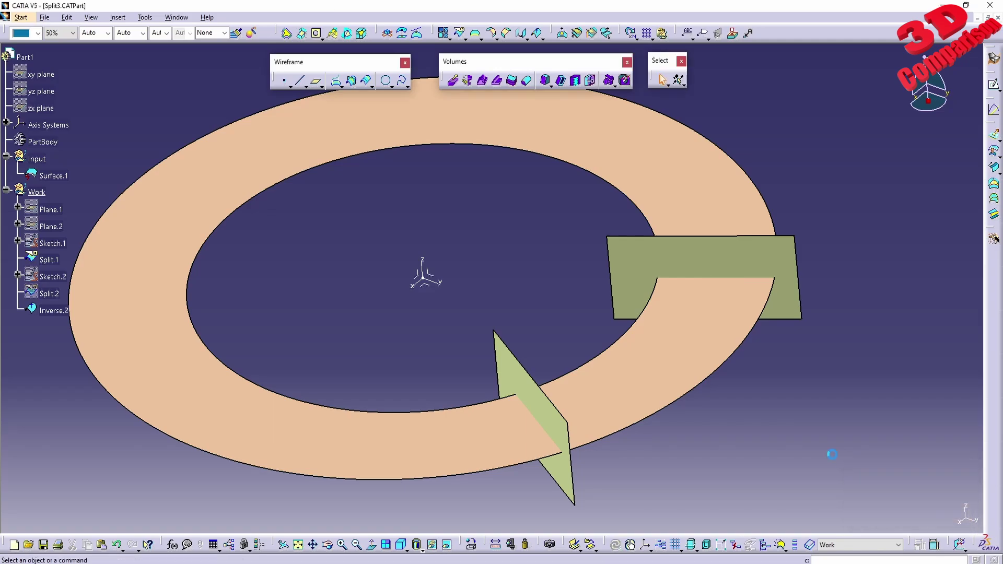
# Join Inverse.2 with the Split.1 surface into Join.3
pyautogui.click(444, 33)
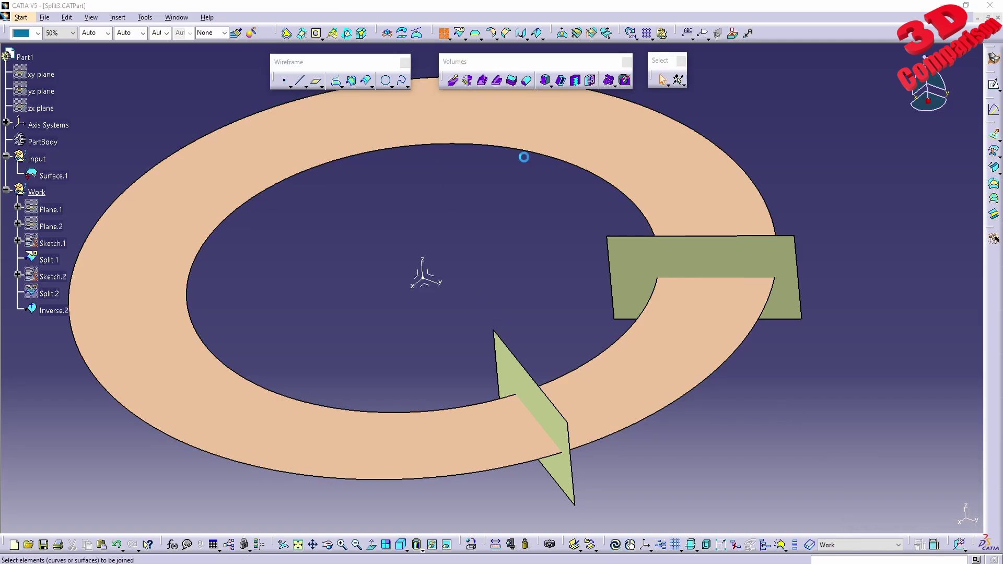
pyautogui.click(526, 374)
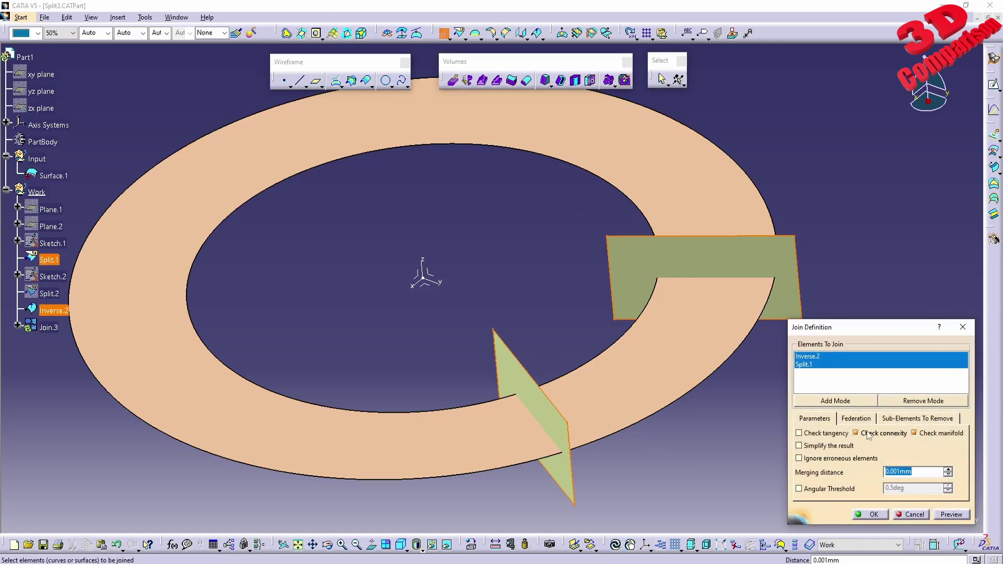
pyautogui.click(871, 514)
# Split the ring with Join.3 to get the trimmed C-shaped Split.4
pyautogui.click(460, 33)
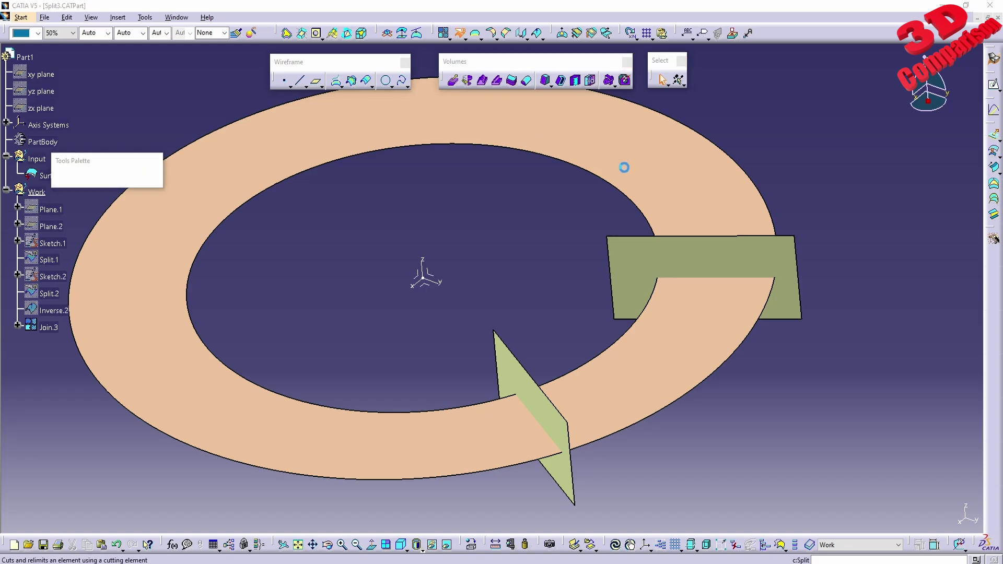
pyautogui.click(624, 167)
pyautogui.click(632, 297)
pyautogui.click(766, 321)
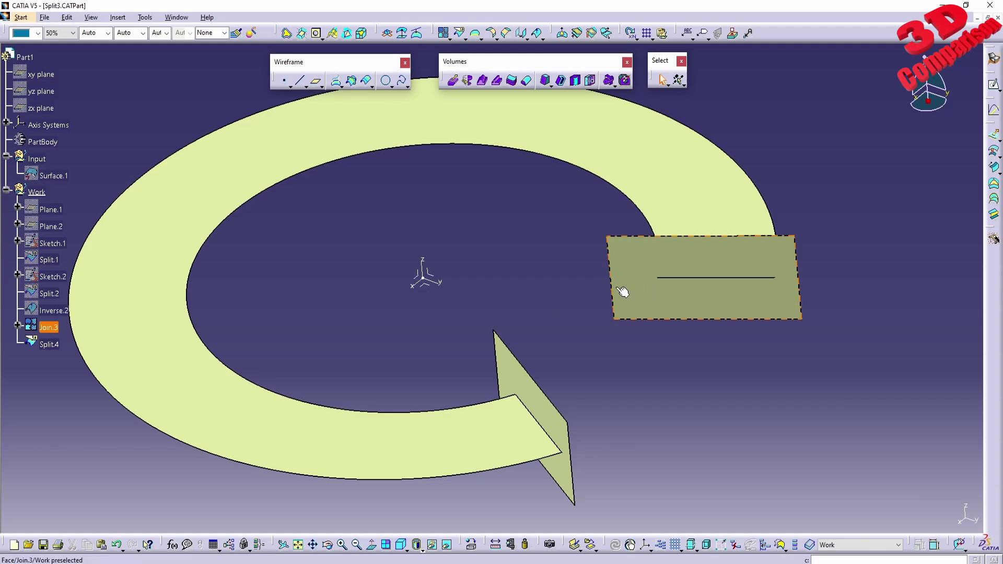
pyautogui.moveTo(623, 292); pyautogui.dragTo(506, 326, button='middle')
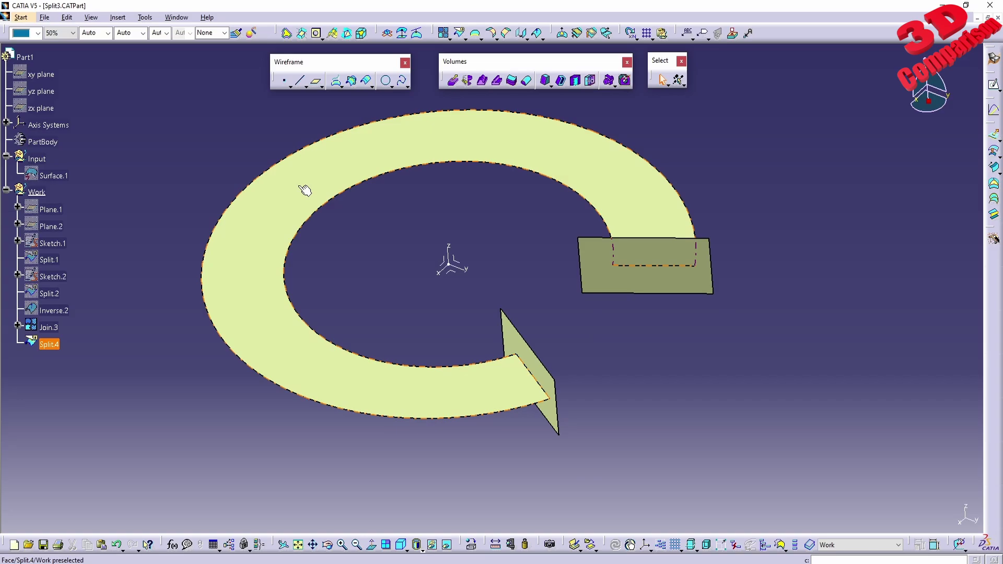
pyautogui.click(176, 18)
# Switch to the Split2.CATPart document and pan to view its two extruded surfaces
pyautogui.click(204, 99)
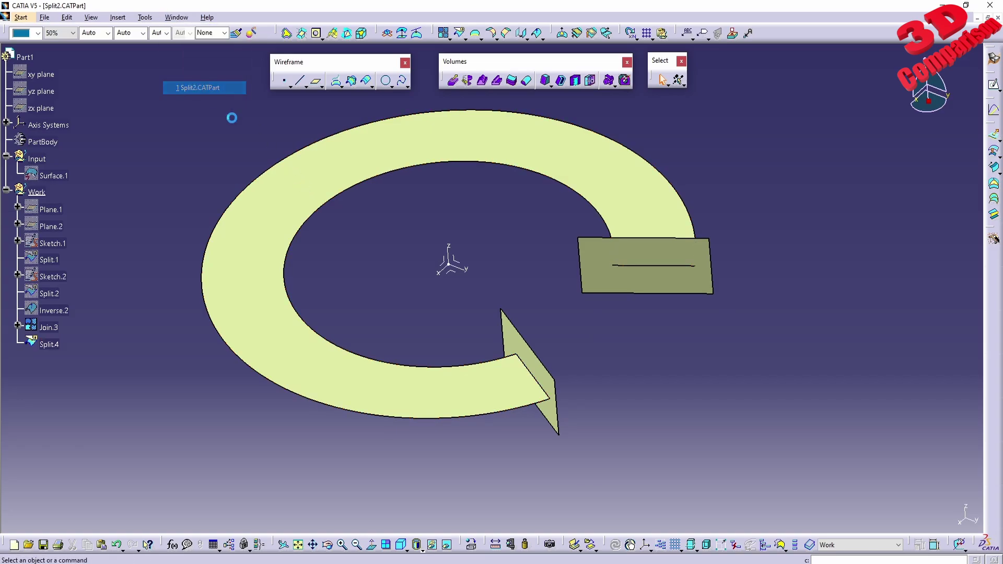
pyautogui.moveTo(436, 307); pyautogui.dragTo(531, 213, button='middle')
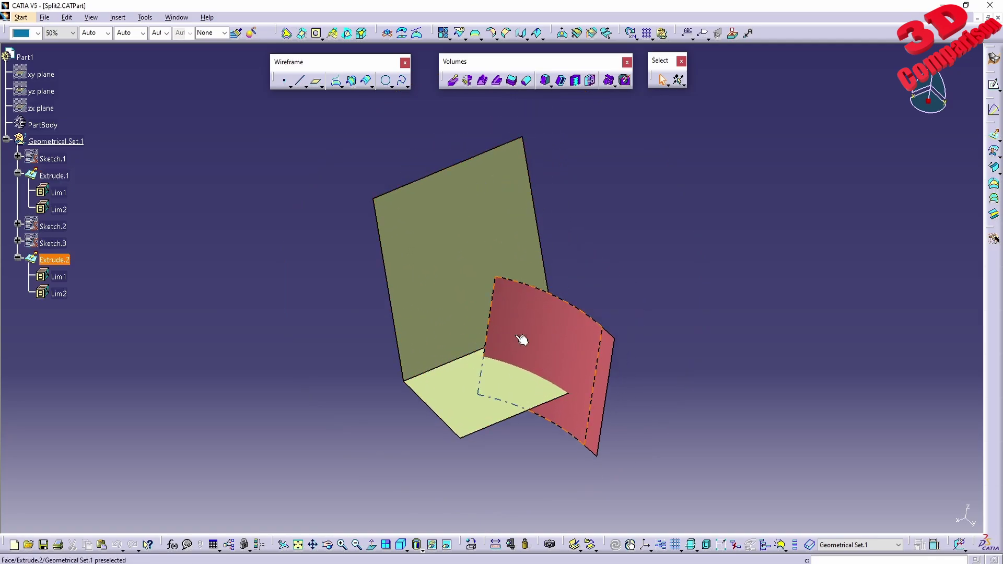
pyautogui.click(35, 76)
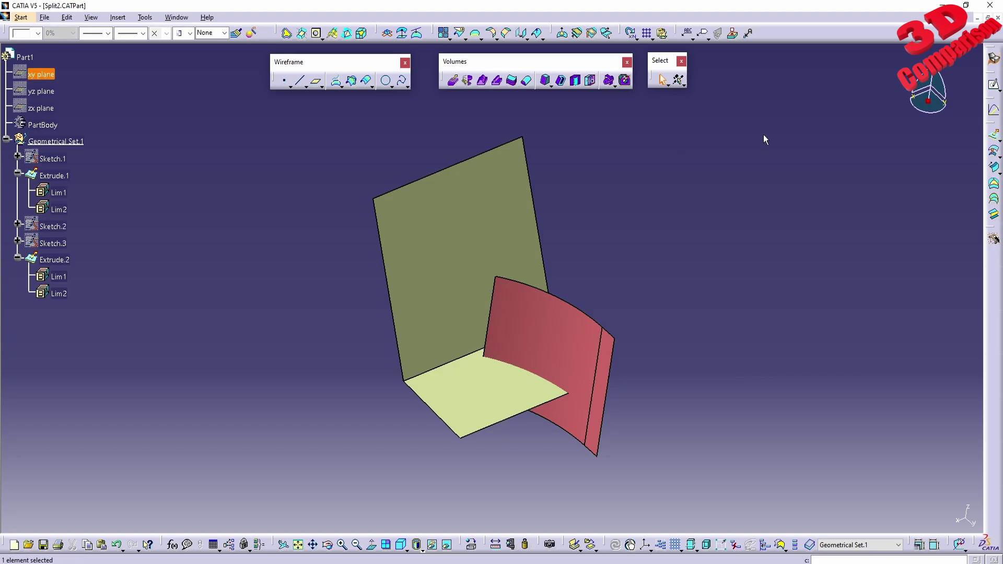
# Sketch a rectangle on the xy plane as Sketch.4
pyautogui.click(994, 86)
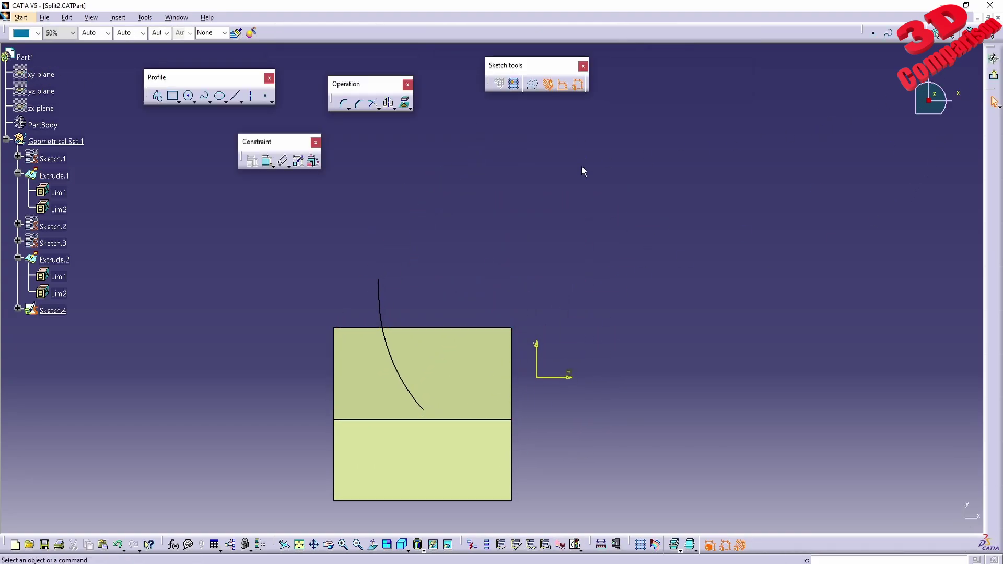
pyautogui.click(497, 283)
pyautogui.click(689, 131)
pyautogui.click(993, 74)
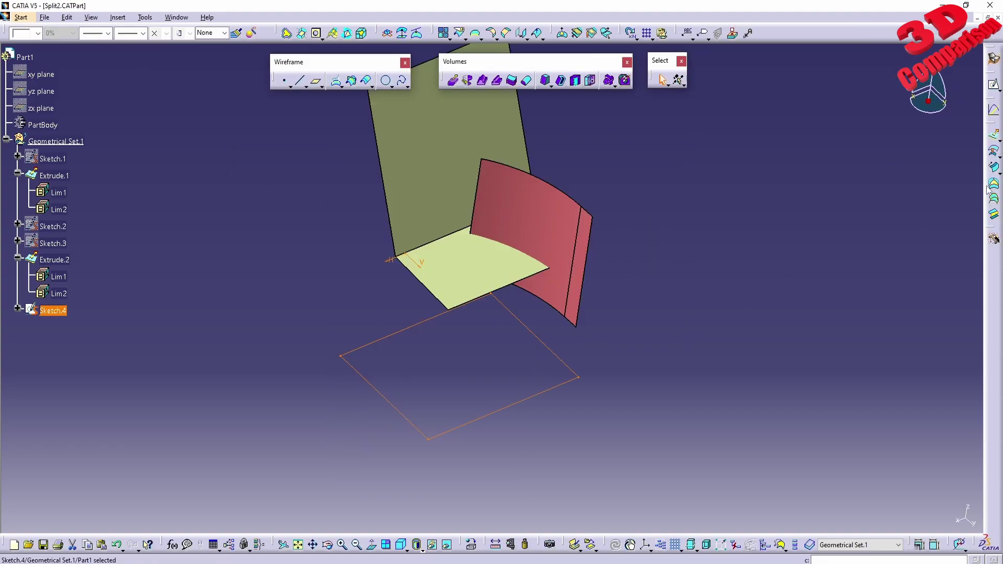
# Fill the Sketch.4 rectangle to create the flat Fill.1 surface
pyautogui.click(990, 186)
pyautogui.click(857, 520)
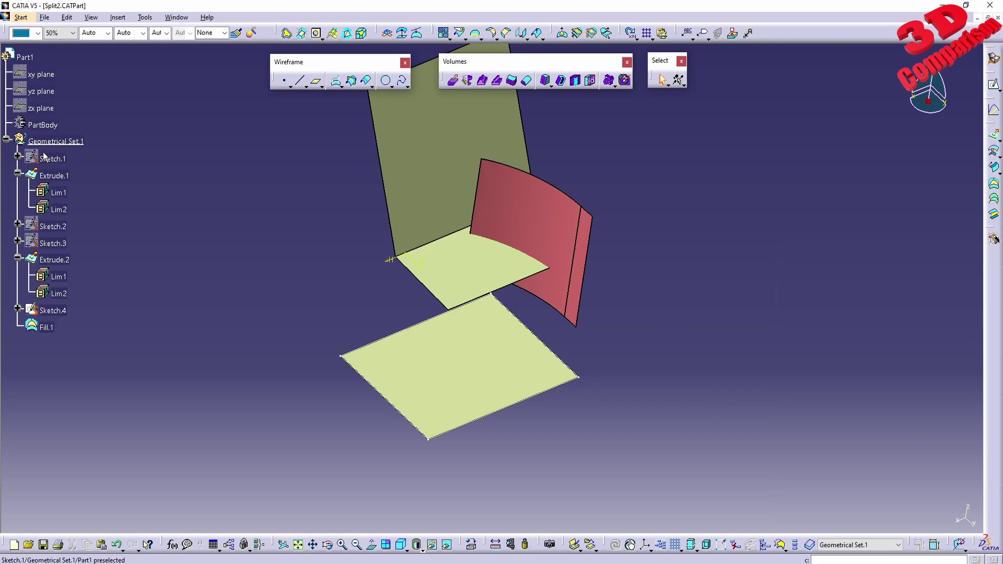
pyautogui.click(42, 74)
# Draw a four-point S-shaped spline across the rectangle in Sketch.5 on the xy plane
pyautogui.click(993, 84)
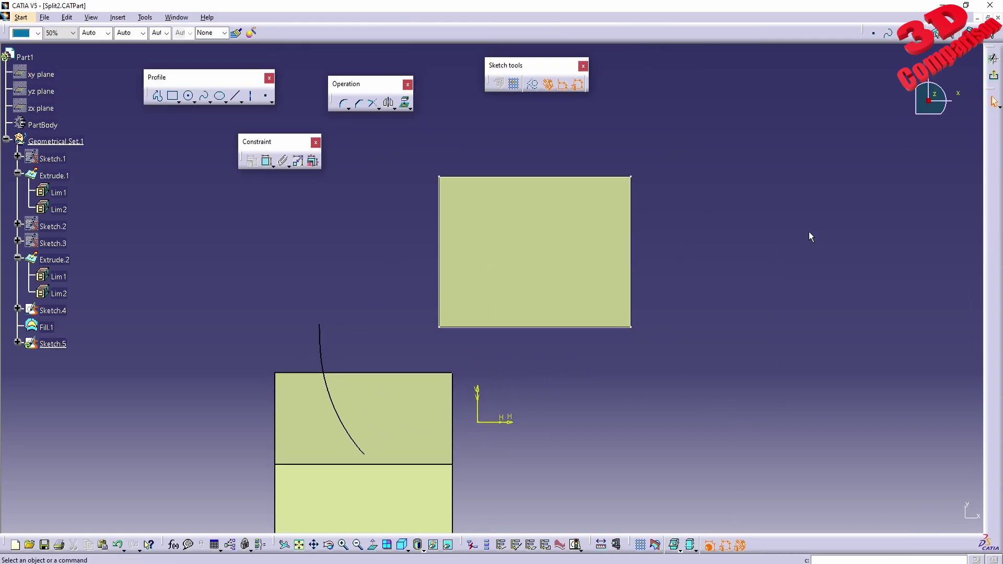
pyautogui.click(203, 96)
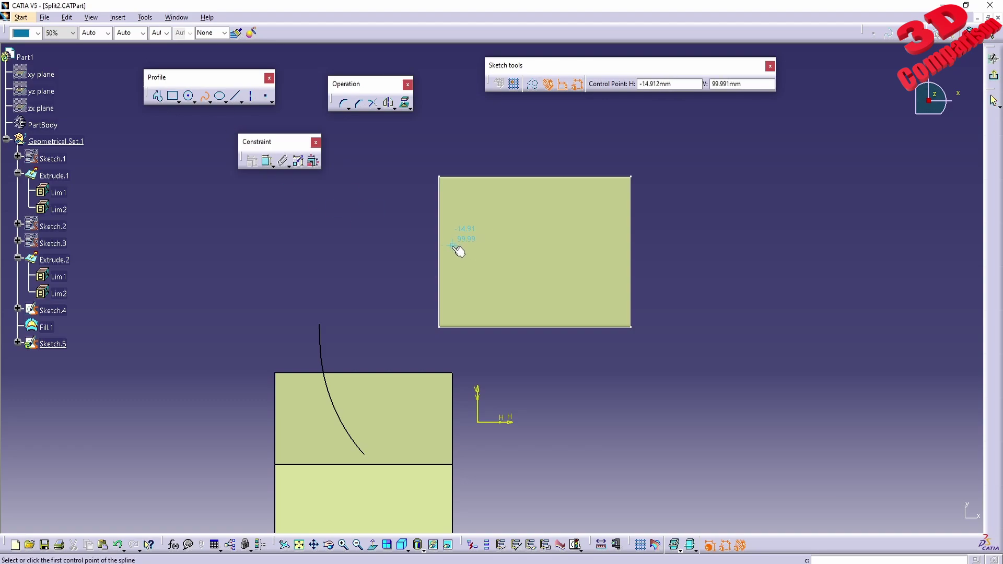
pyautogui.click(462, 279)
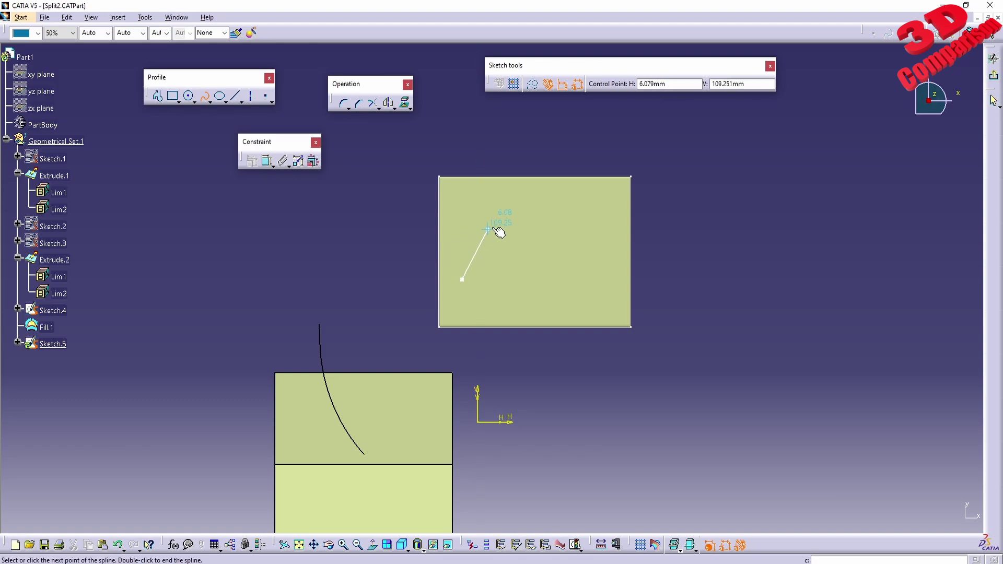
pyautogui.click(491, 228)
pyautogui.click(554, 274)
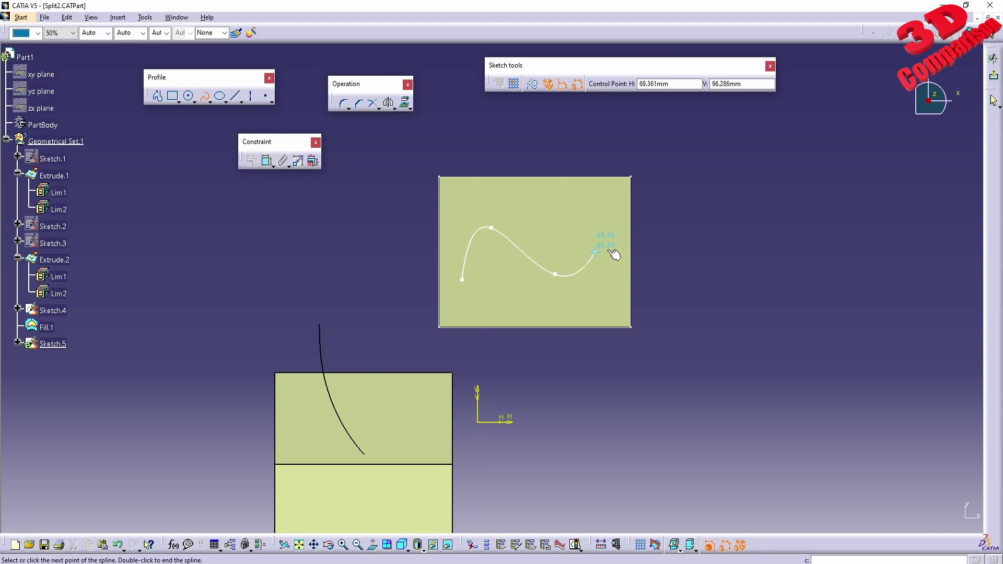
pyautogui.click(614, 248)
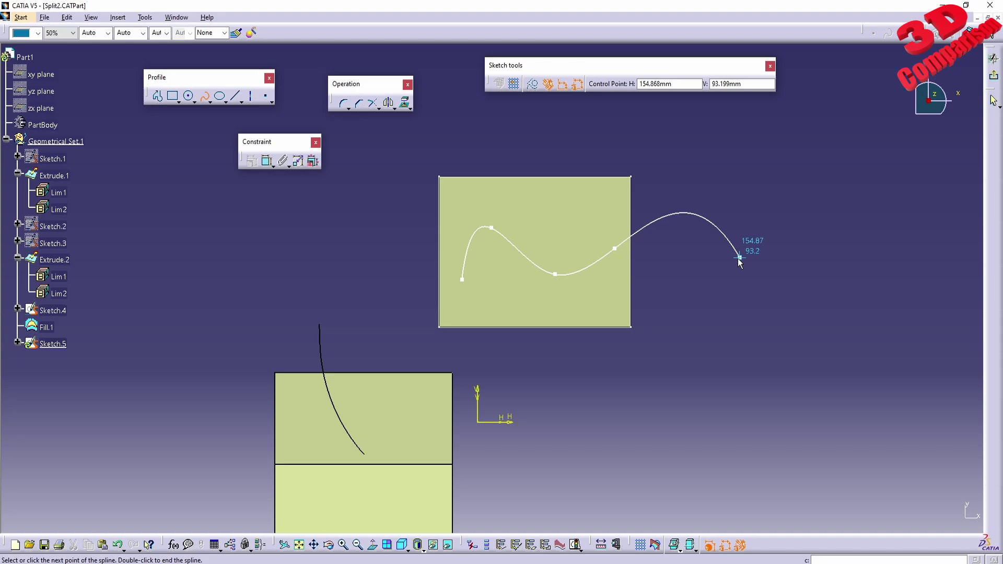
pyautogui.doubleClick(615, 249)
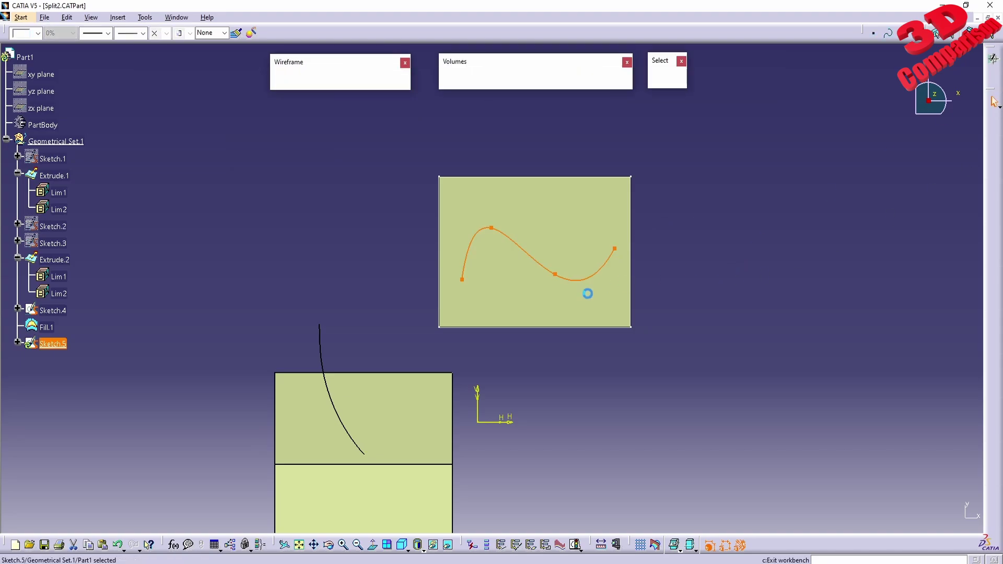
# Split Fill.1 by the Sketch.5 spline with extrapolation type None
pyautogui.moveTo(624, 311)
pyautogui.mouseDown(button='middle')
pyautogui.moveTo(601, 334)
pyautogui.moveTo(501, 323)
pyautogui.mouseUp(button='middle')
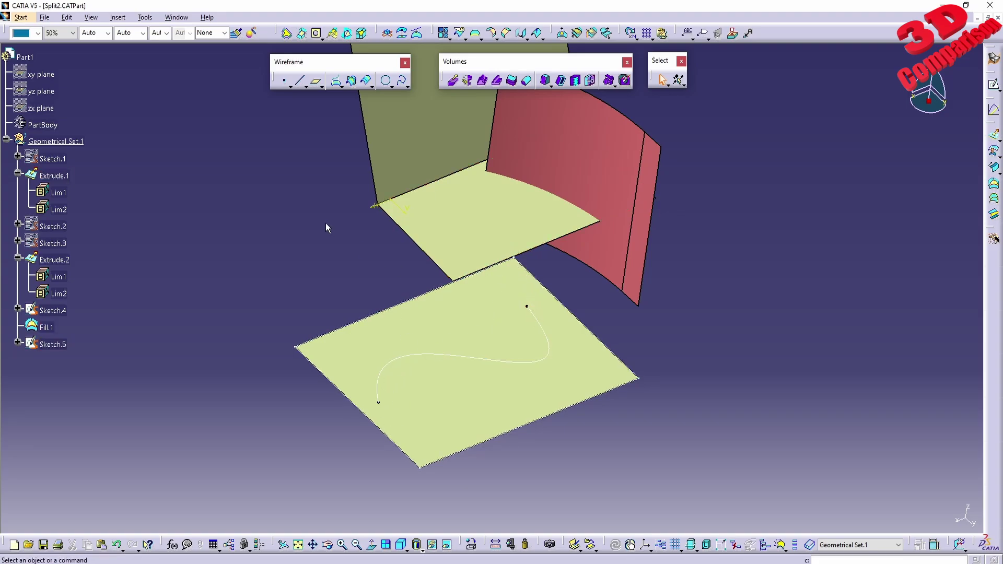
pyautogui.click(459, 33)
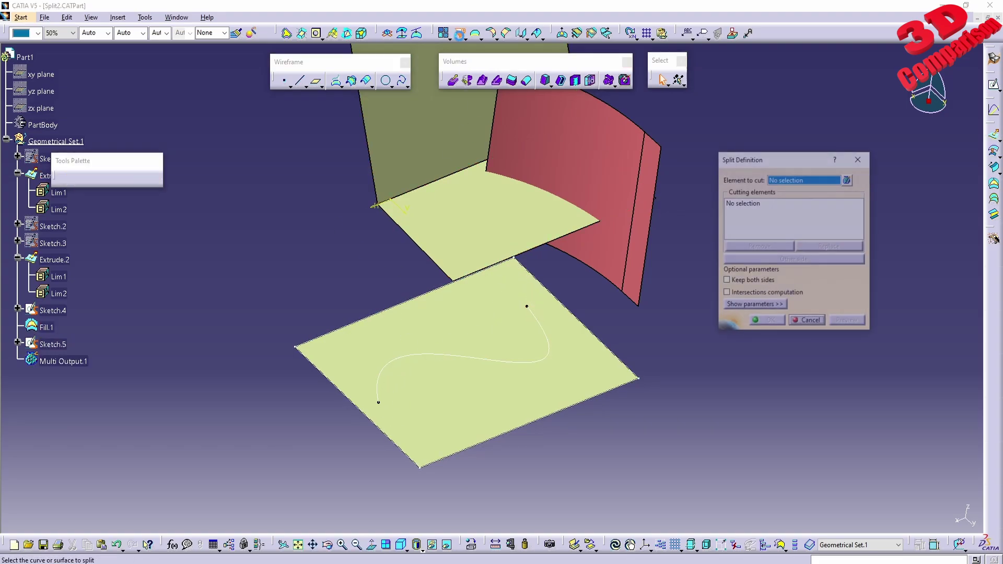
pyautogui.click(500, 314)
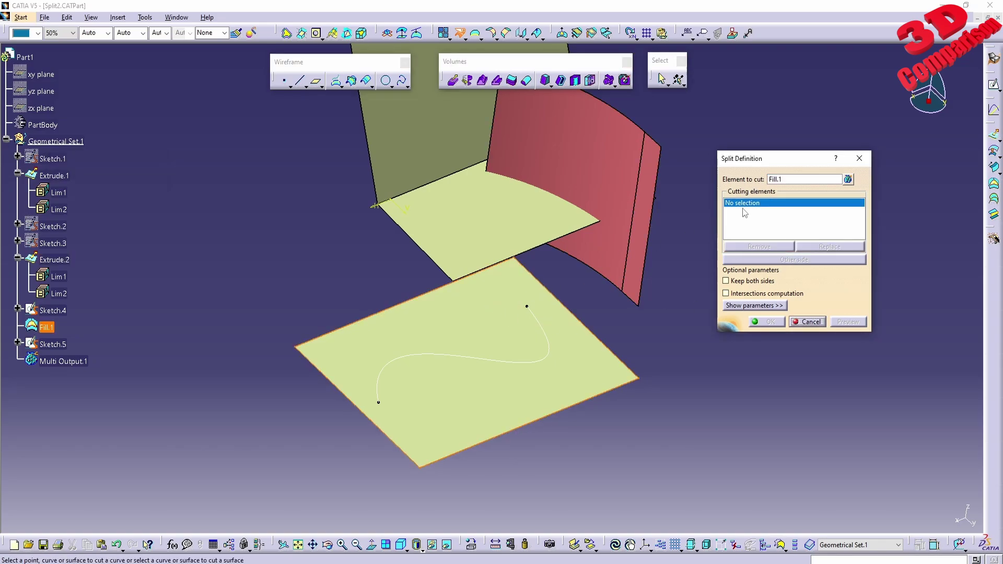
pyautogui.click(544, 331)
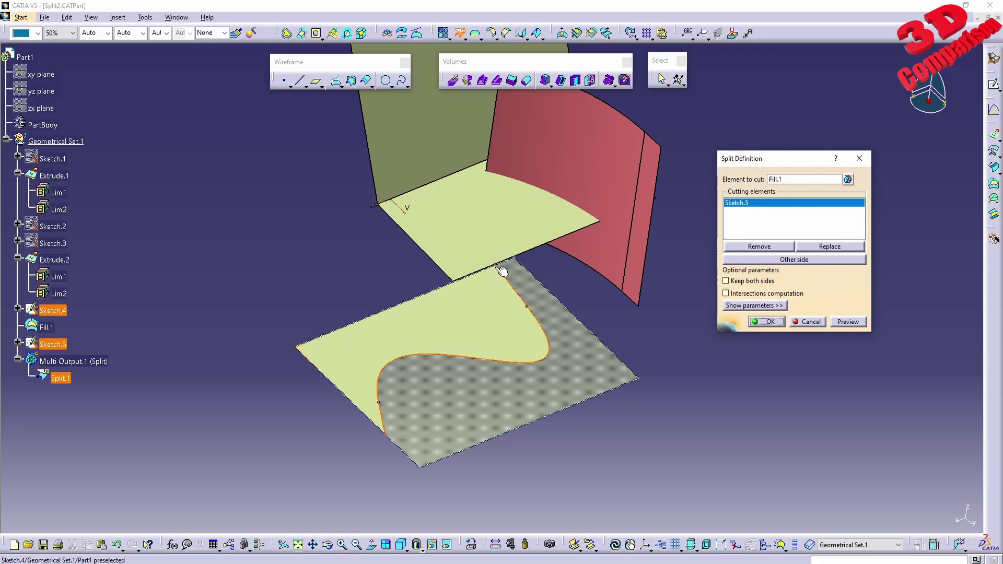
pyautogui.click(758, 306)
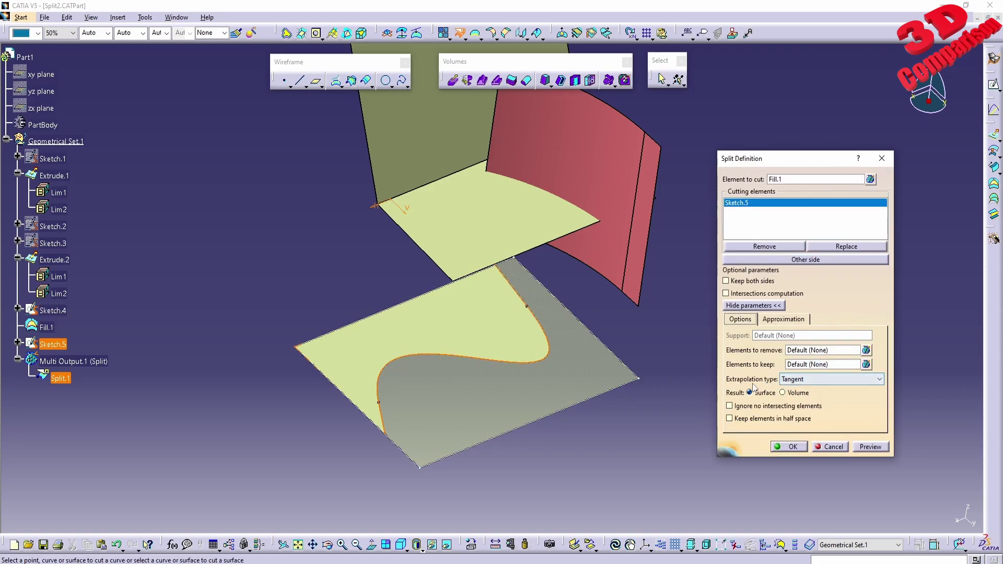
pyautogui.click(810, 383)
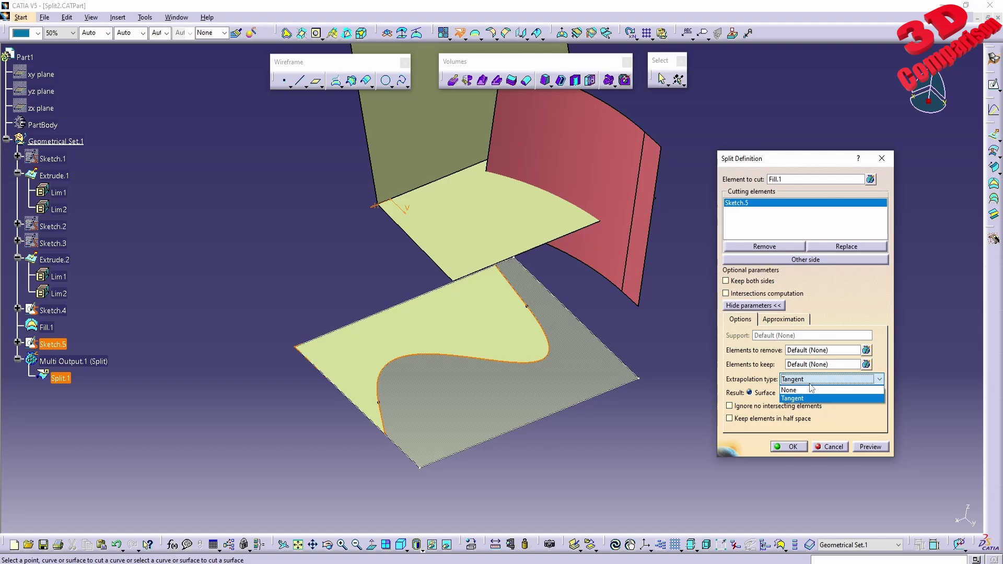
pyautogui.click(789, 390)
pyautogui.click(789, 446)
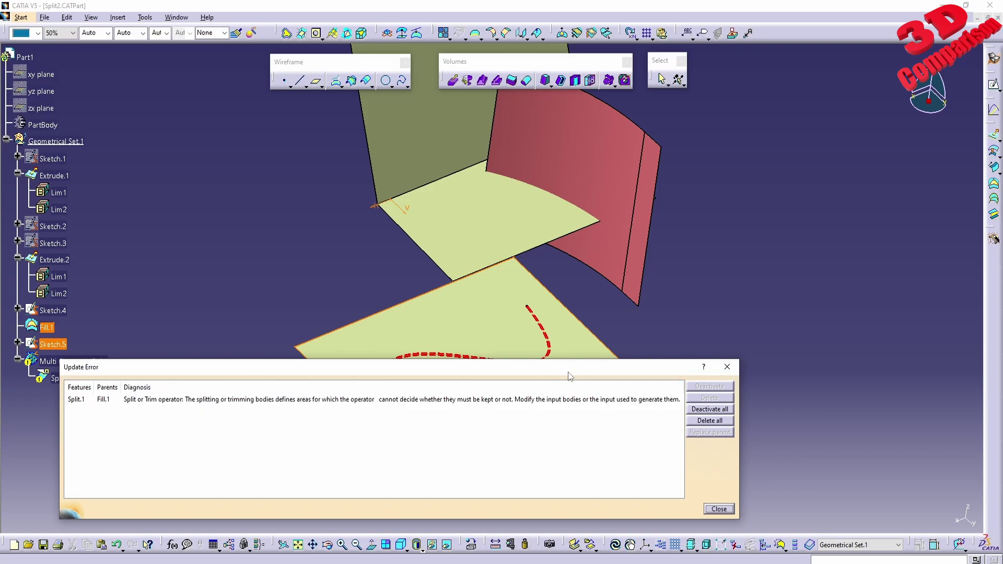
# Dismiss the update error and cancel the failed Fill.1 split
pyautogui.moveTo(548, 371); pyautogui.dragTo(579, 430)
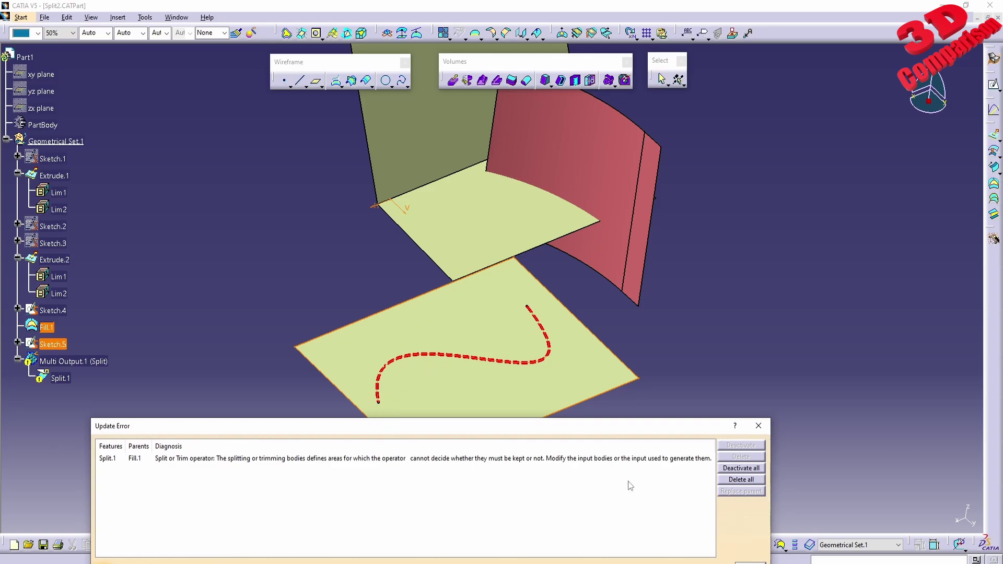
pyautogui.moveTo(705, 433); pyautogui.dragTo(712, 330)
pyautogui.click(754, 466)
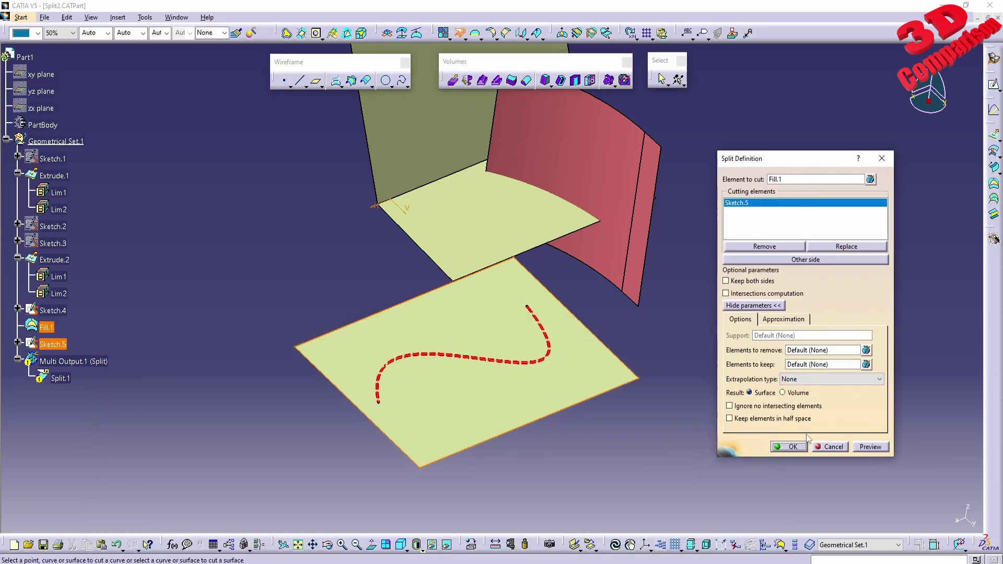
pyautogui.click(797, 380)
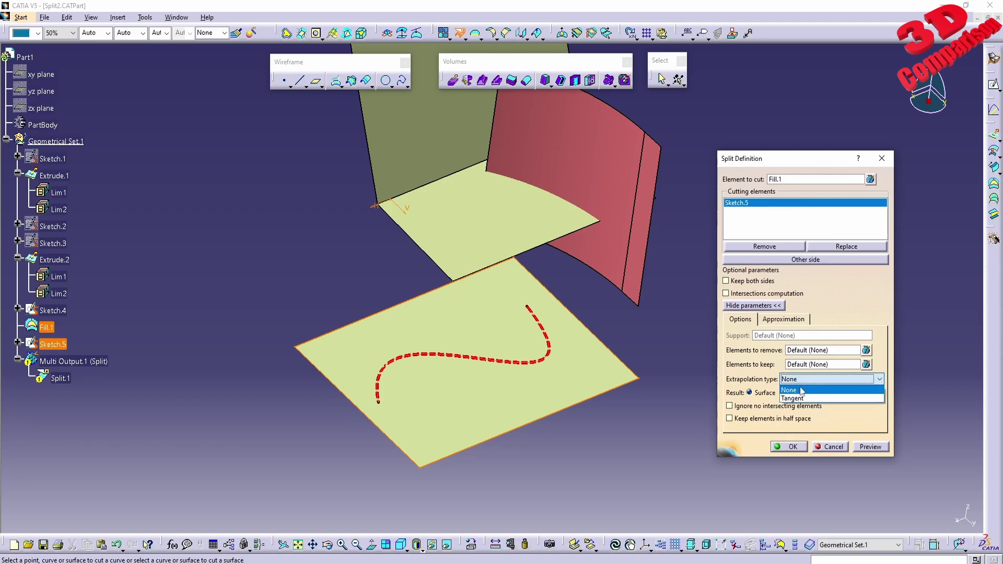
pyautogui.click(830, 449)
pyautogui.click(831, 448)
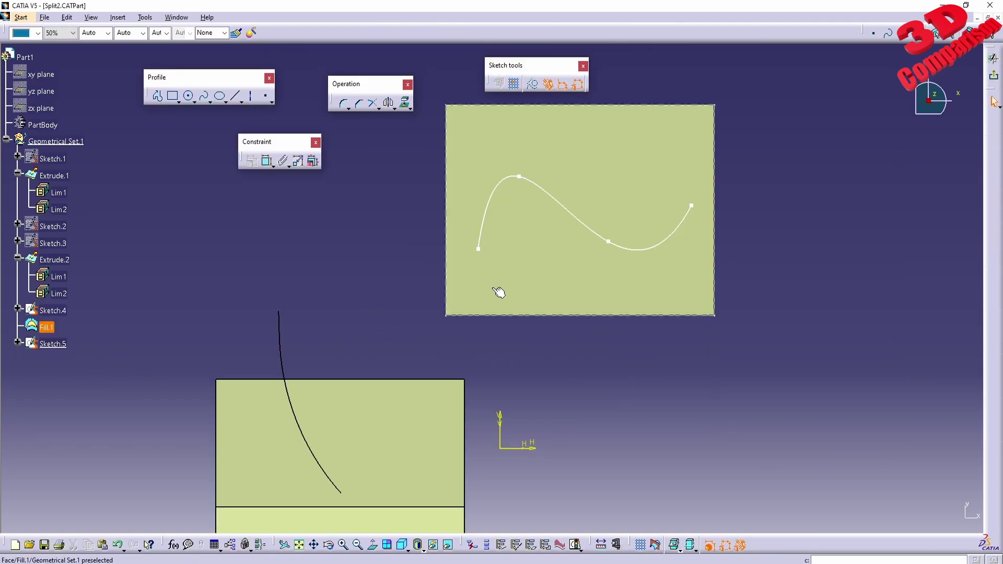
# Drag both spline end points past the rectangle's edges and exit the sketch
pyautogui.moveTo(479, 250); pyautogui.dragTo(475, 330)
pyautogui.moveTo(696, 208); pyautogui.dragTo(739, 152)
pyautogui.click(993, 58)
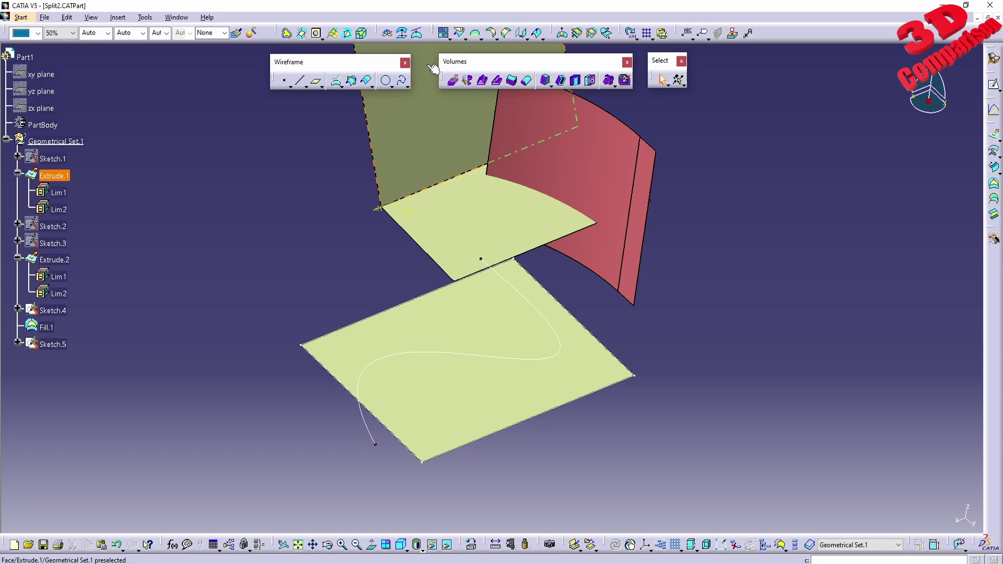
# Split Fill.1 by Sketch.5 with extrapolation None into Split.1, then reopen Split.1's definition
pyautogui.click(459, 33)
pyautogui.click(475, 325)
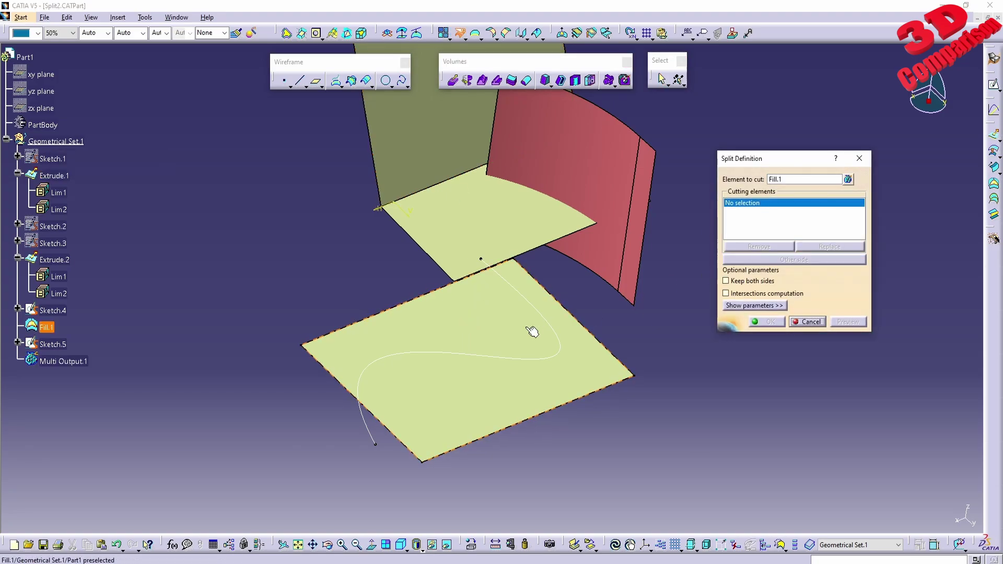
pyautogui.click(497, 357)
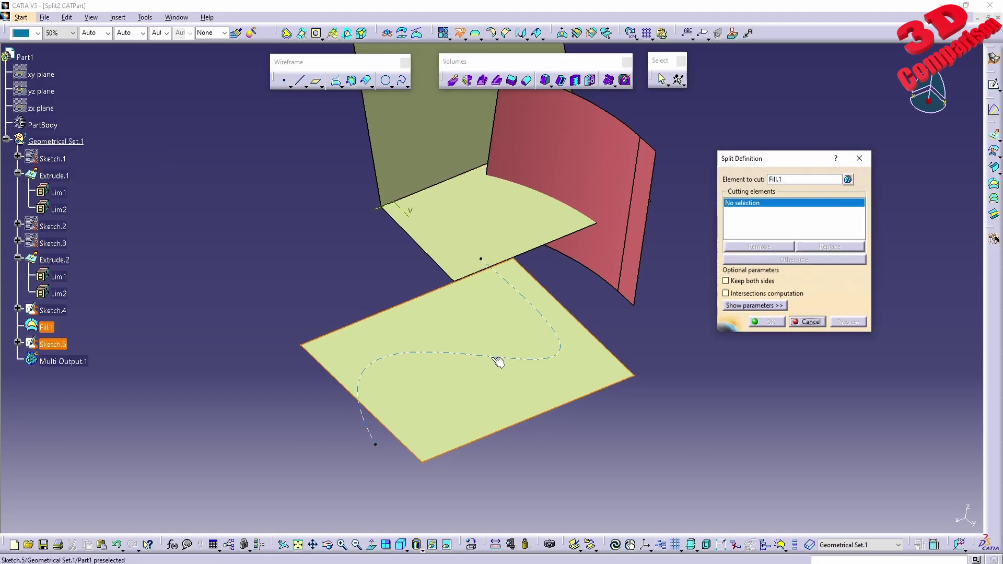
pyautogui.click(780, 309)
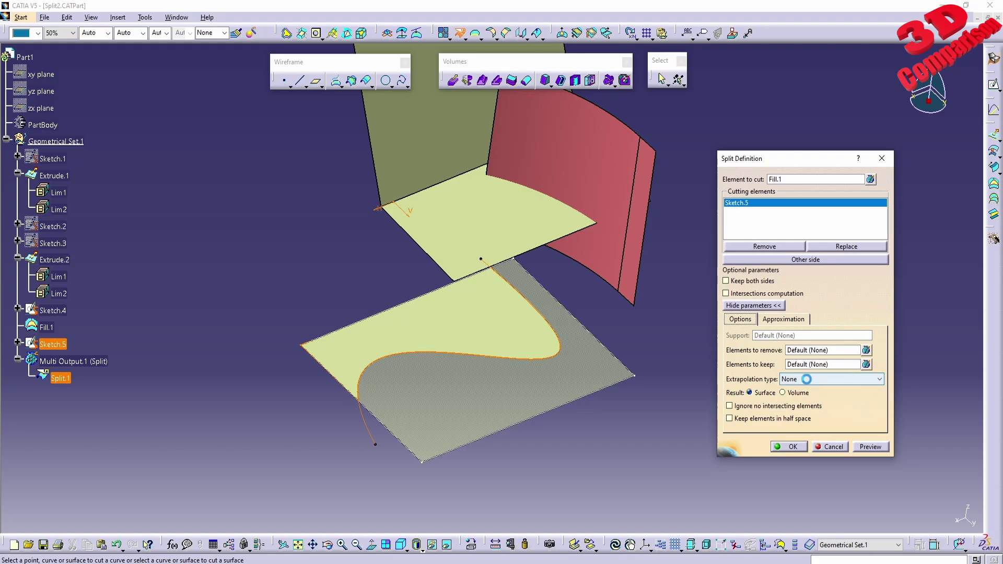
pyautogui.click(807, 379)
pyautogui.click(792, 452)
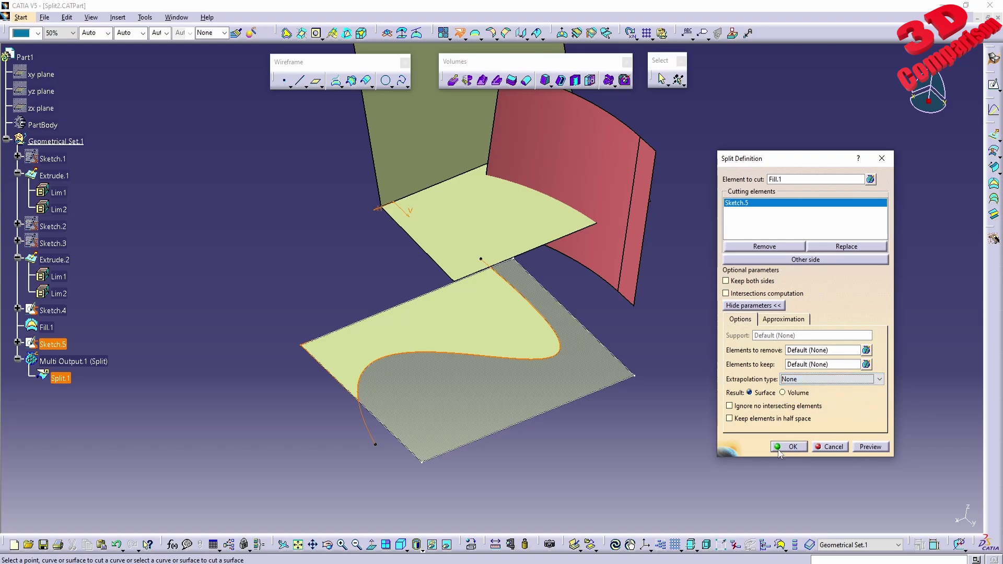
pyautogui.click(779, 451)
pyautogui.moveTo(526, 455); pyautogui.dragTo(272, 367, button='middle')
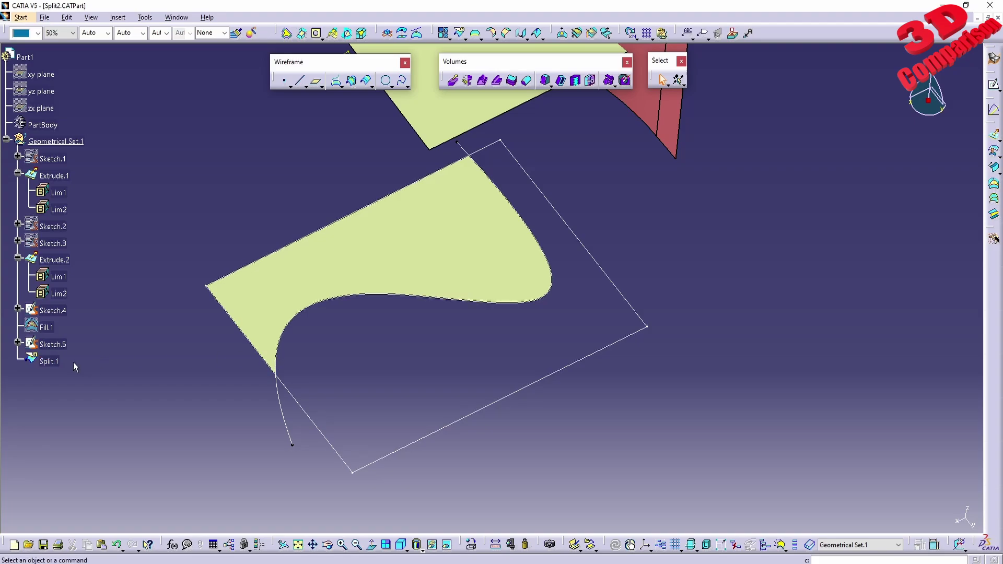
pyautogui.doubleClick(50, 361)
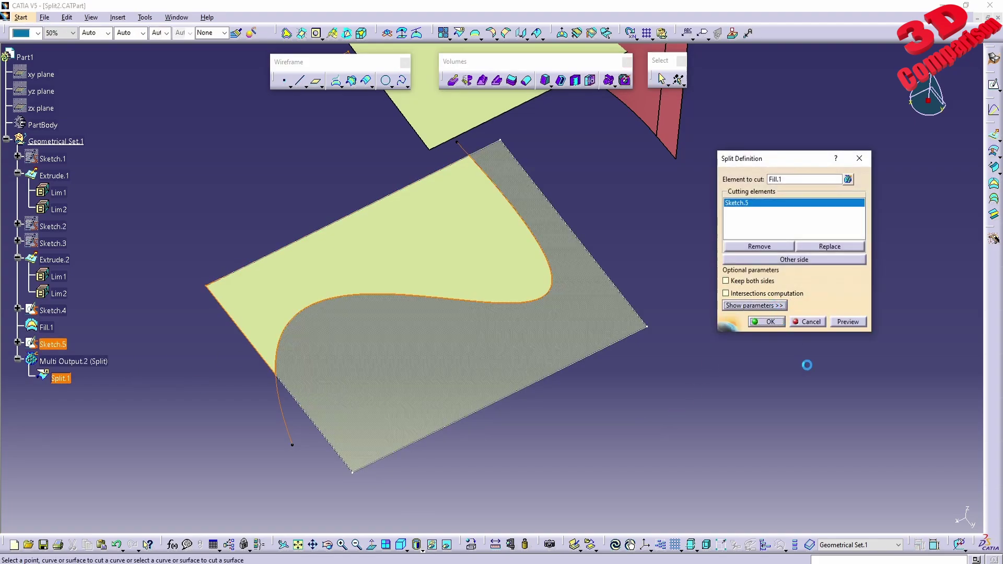
# Change Split.1's extrapolation to Tangent, confirm, then switch to the Split3.CATPart document
pyautogui.click(807, 379)
pyautogui.click(799, 396)
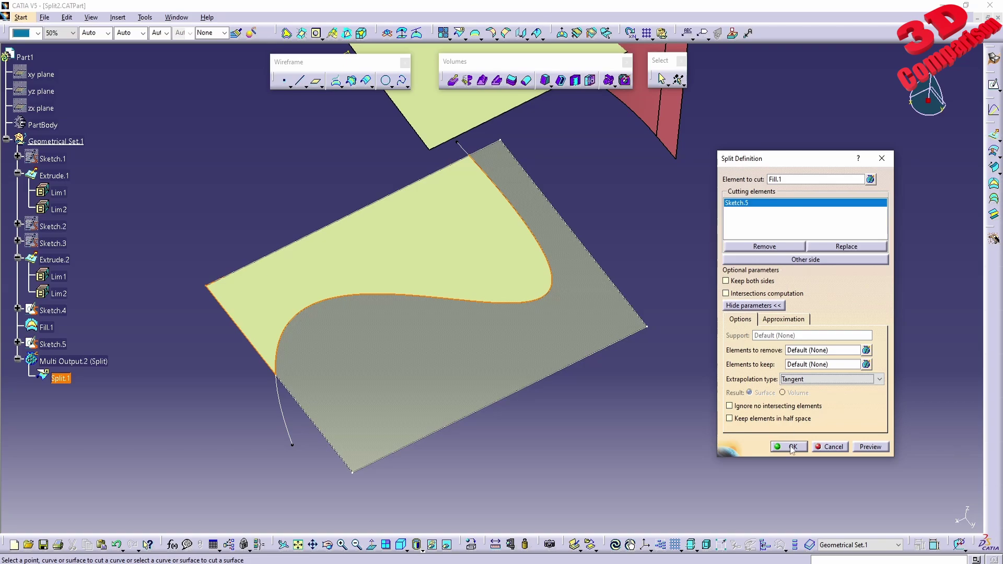
pyautogui.click(792, 448)
pyautogui.moveTo(660, 261); pyautogui.dragTo(515, 306, button='middle')
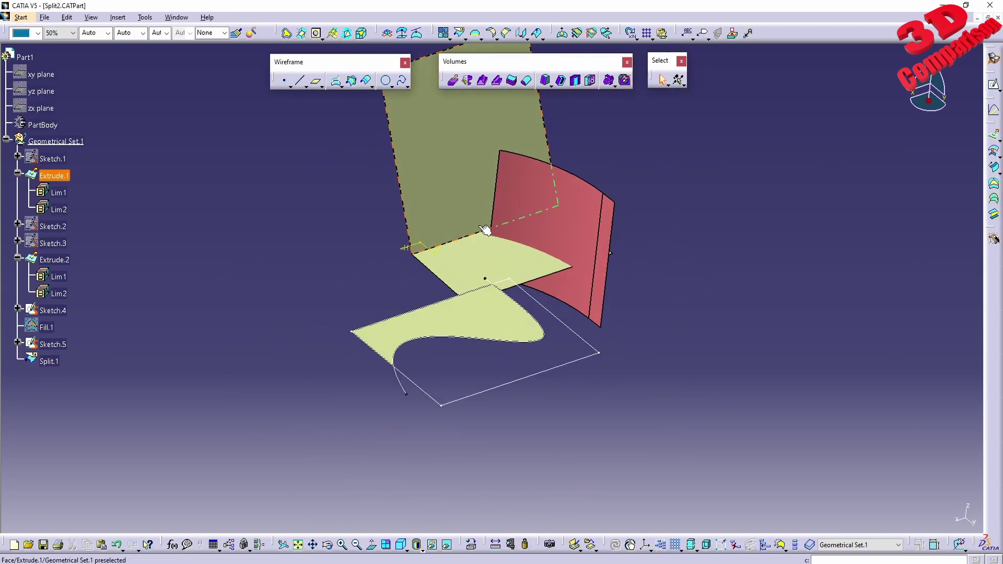
pyautogui.moveTo(486, 230); pyautogui.dragTo(488, 356, button='middle')
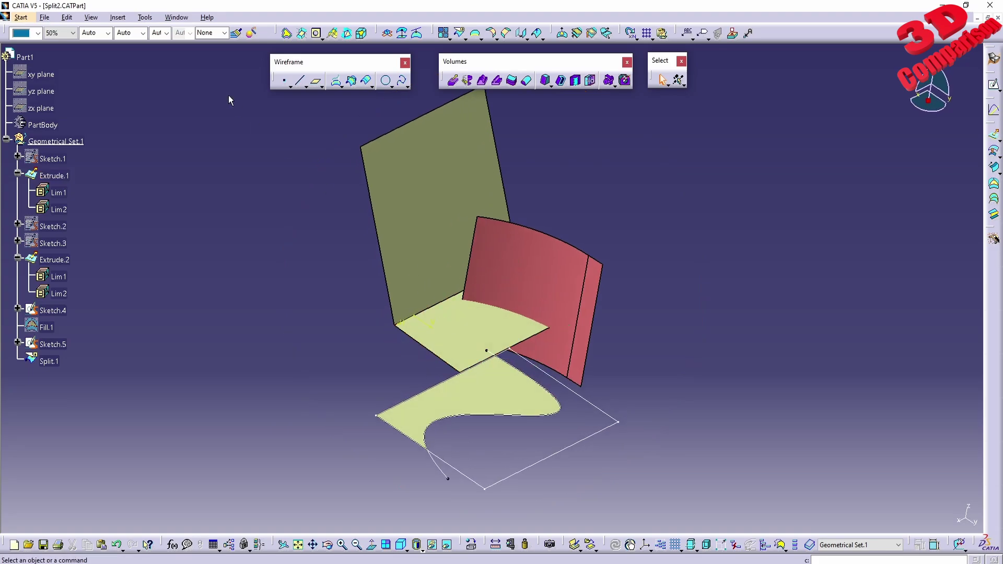
pyautogui.click(178, 17)
pyautogui.click(201, 98)
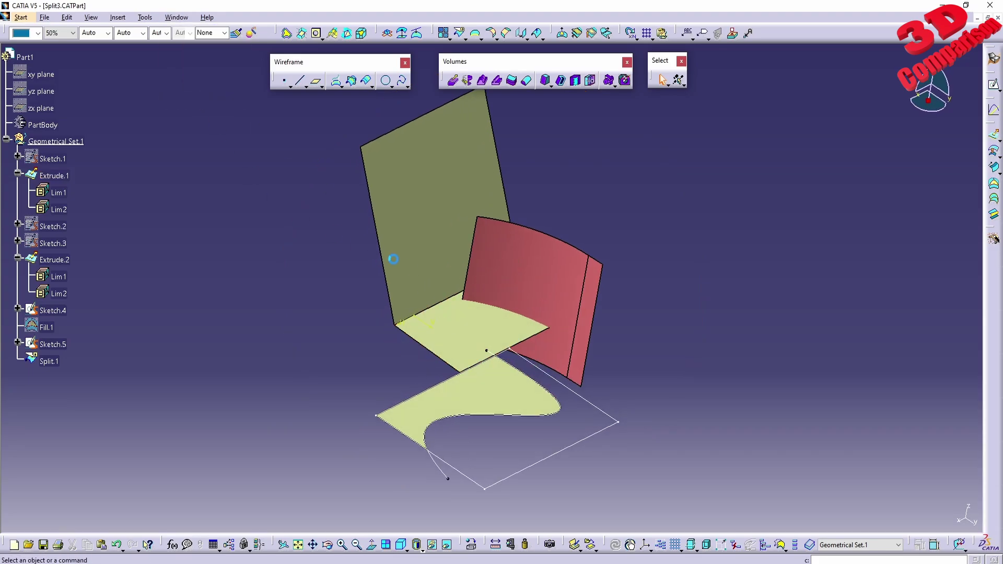
# Select the Join.3 cutting patches and start a Trim from the Split/Trim group
pyautogui.moveTo(512, 523); pyautogui.dragTo(30, 248)
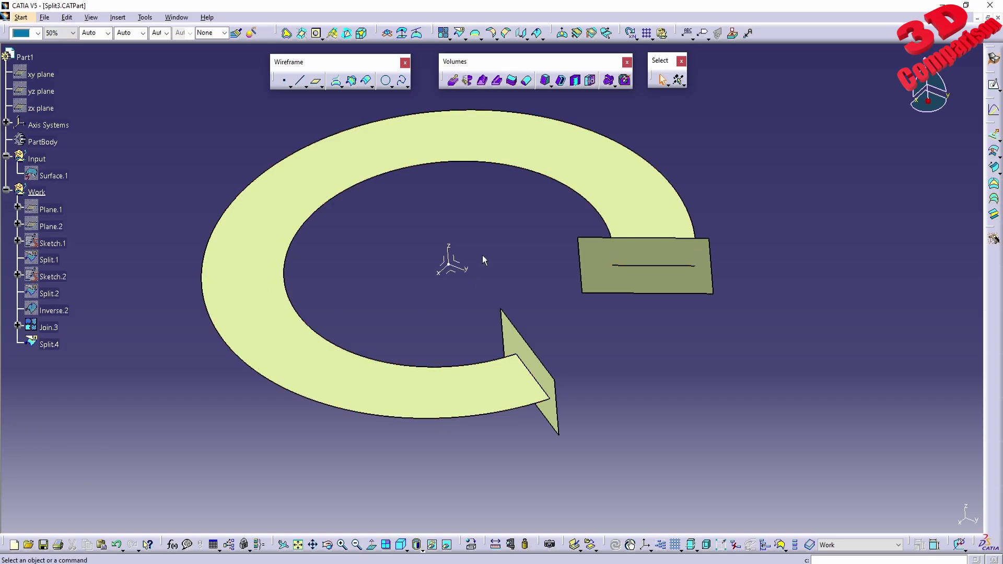
pyautogui.moveTo(496, 232); pyautogui.dragTo(983, 541)
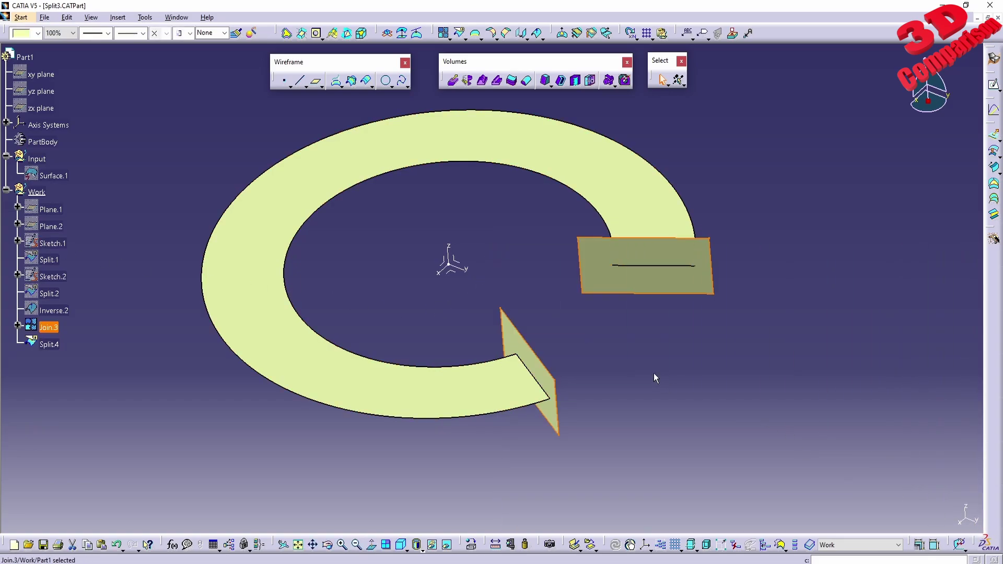
pyautogui.click(656, 378)
pyautogui.click(477, 37)
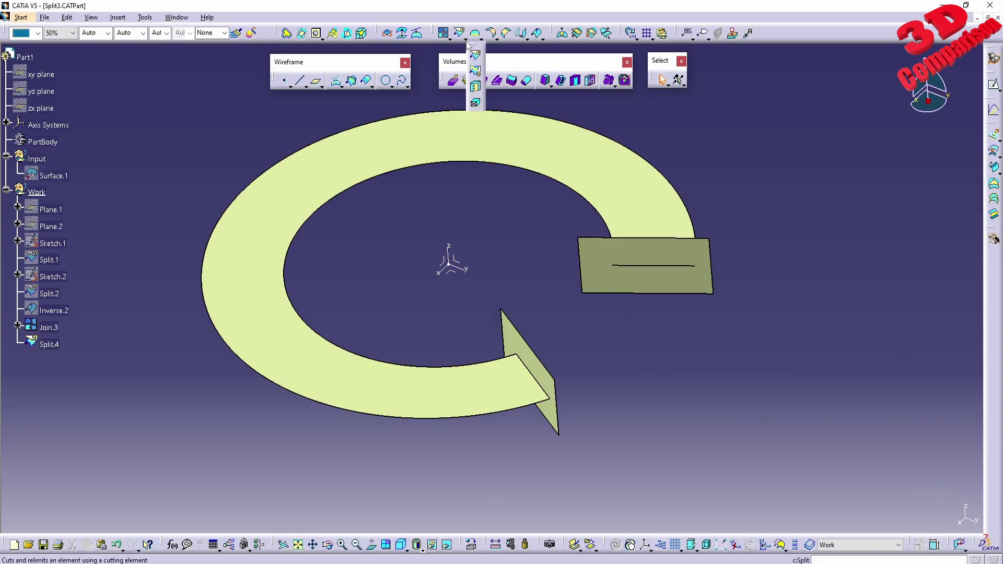
pyautogui.click(475, 72)
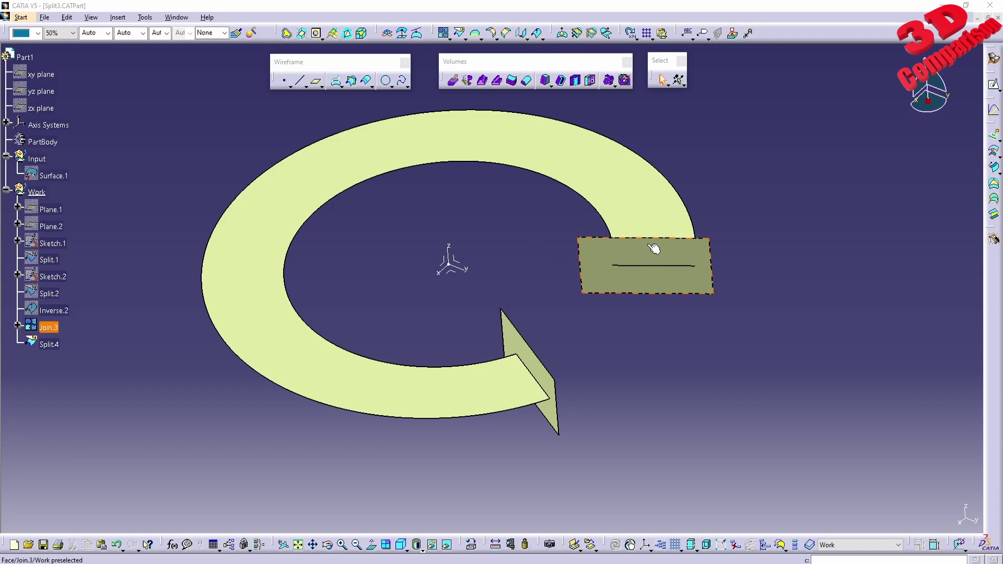
# Invert the orientation of Split.4, checking the arrow, to create Inverse.3
pyautogui.click(421, 396)
pyautogui.click(538, 33)
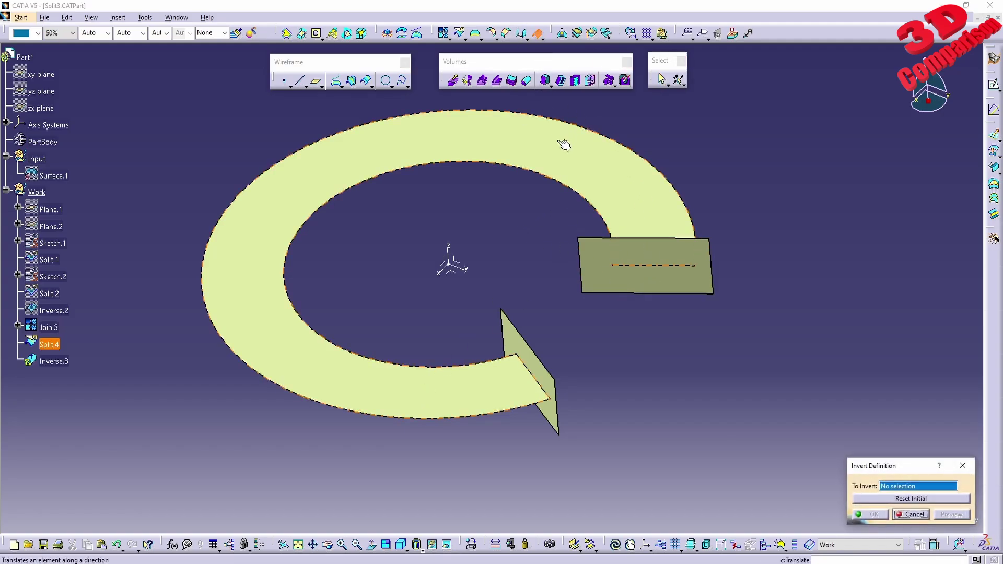
pyautogui.moveTo(656, 251); pyautogui.dragTo(418, 246, button='middle')
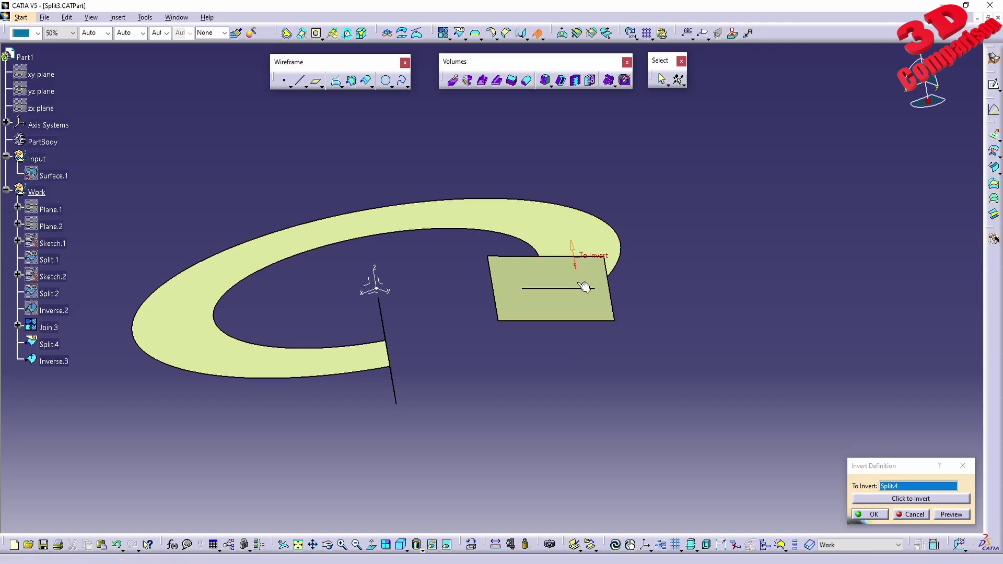
pyautogui.moveTo(409, 286); pyautogui.dragTo(782, 479, button='middle')
pyautogui.click(869, 514)
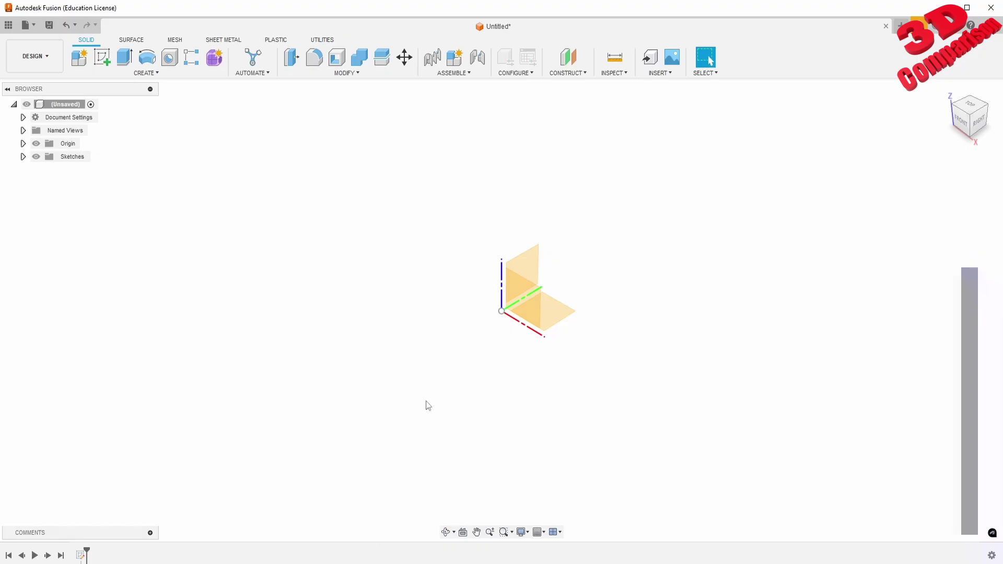
# Sketch two concentric centre-diameter circles at the origin on the XY plane
pyautogui.click(101, 56)
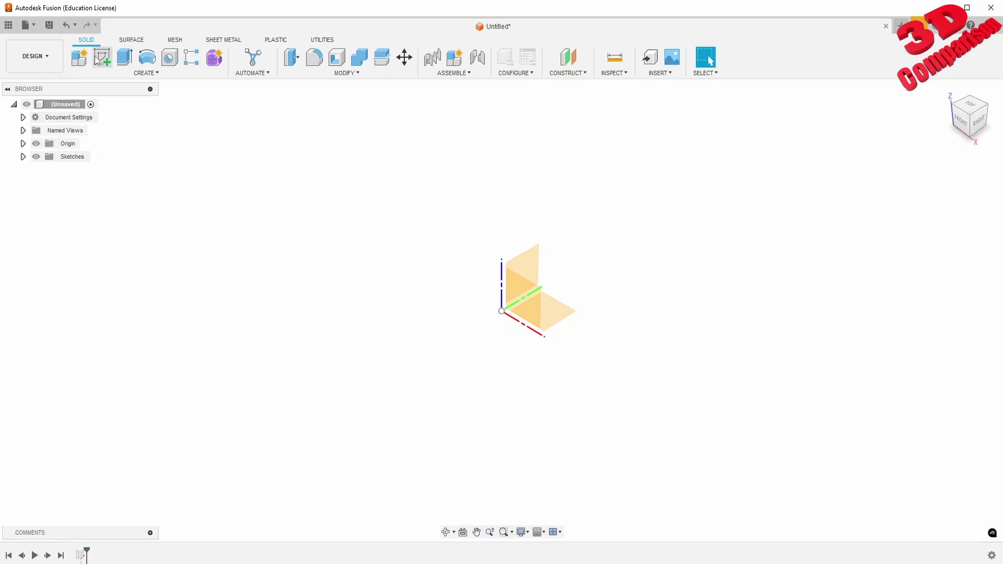
pyautogui.click(519, 316)
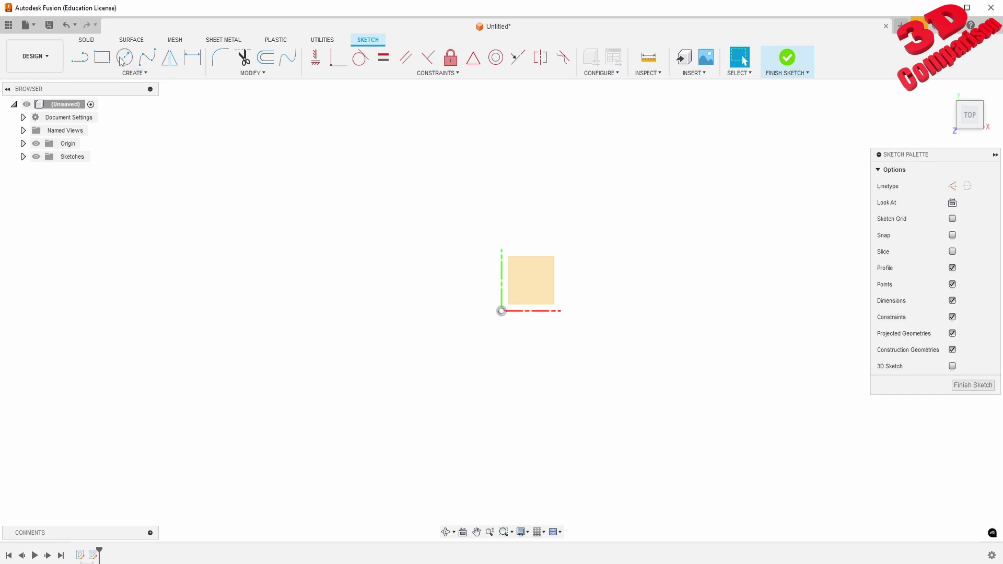
pyautogui.click(121, 60)
pyautogui.click(501, 311)
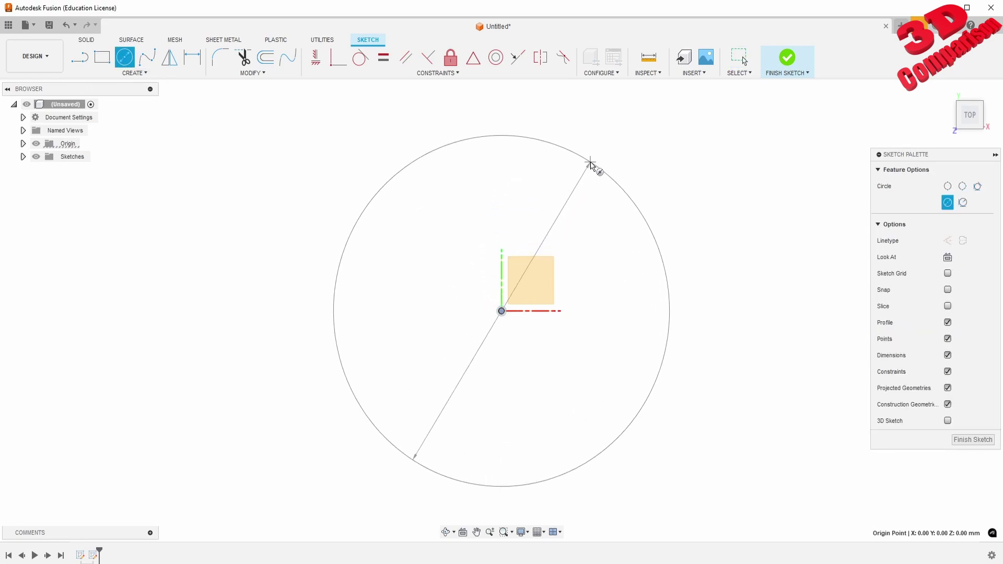
pyautogui.click(590, 165)
pyautogui.click(501, 311)
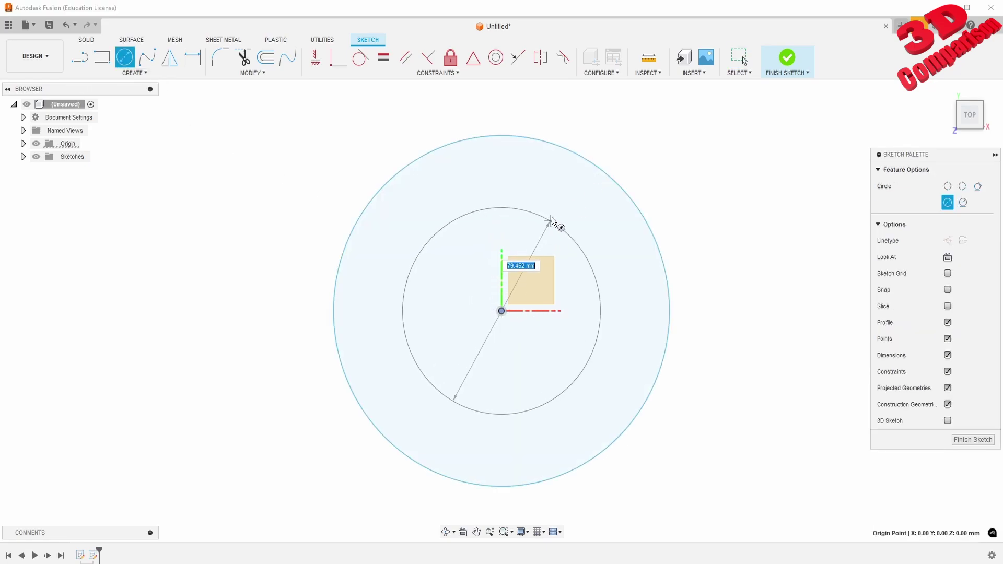
pyautogui.click(571, 201)
pyautogui.click(787, 68)
# Create a Patch surface on the ring profile between the two circles
pyautogui.click(139, 40)
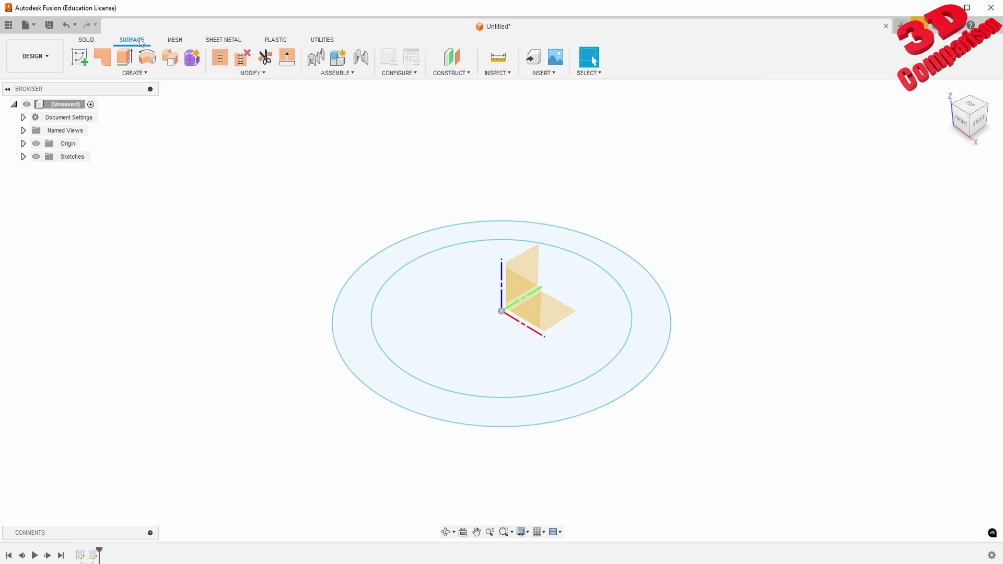
pyautogui.click(134, 73)
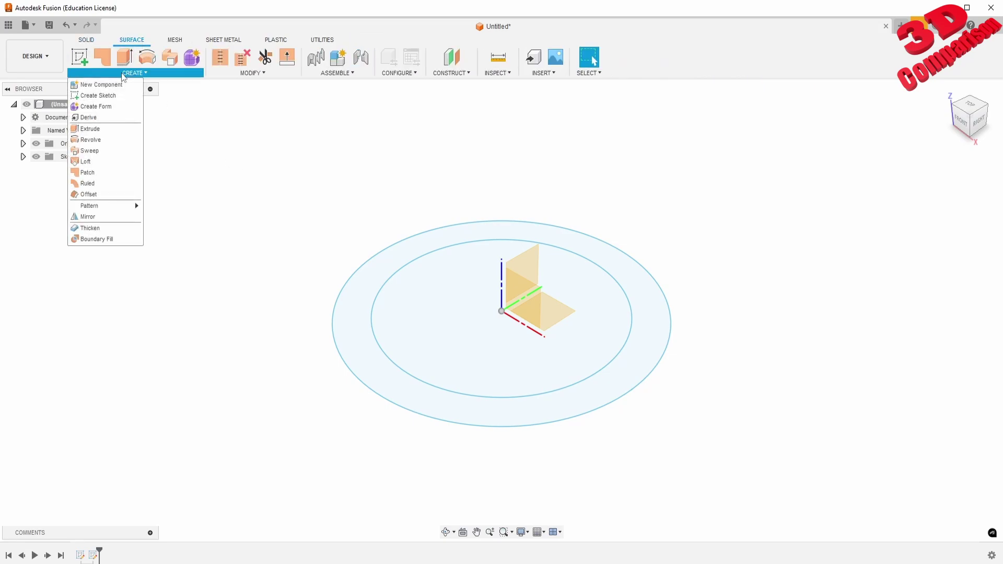
pyautogui.click(89, 172)
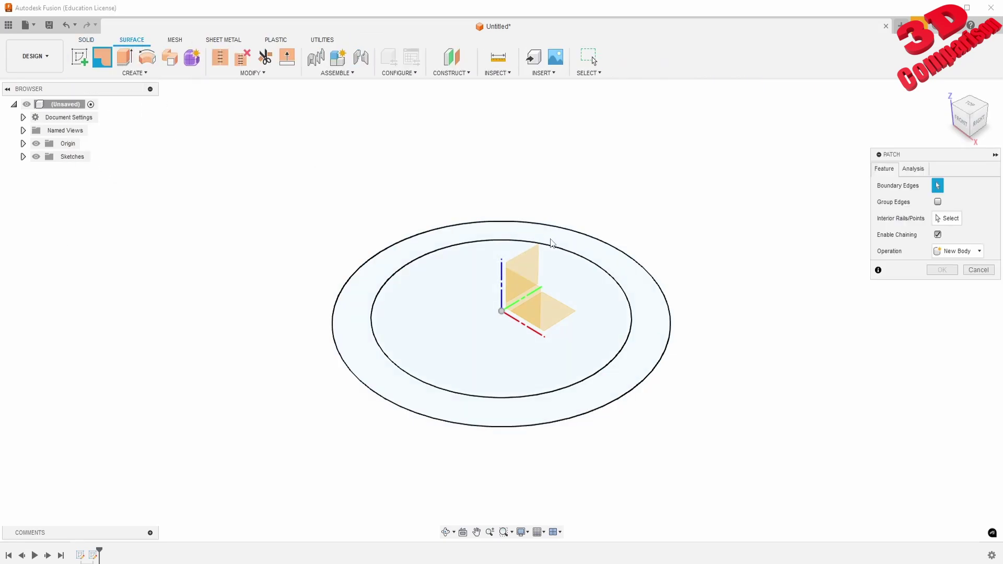
pyautogui.click(601, 371)
pyautogui.click(942, 320)
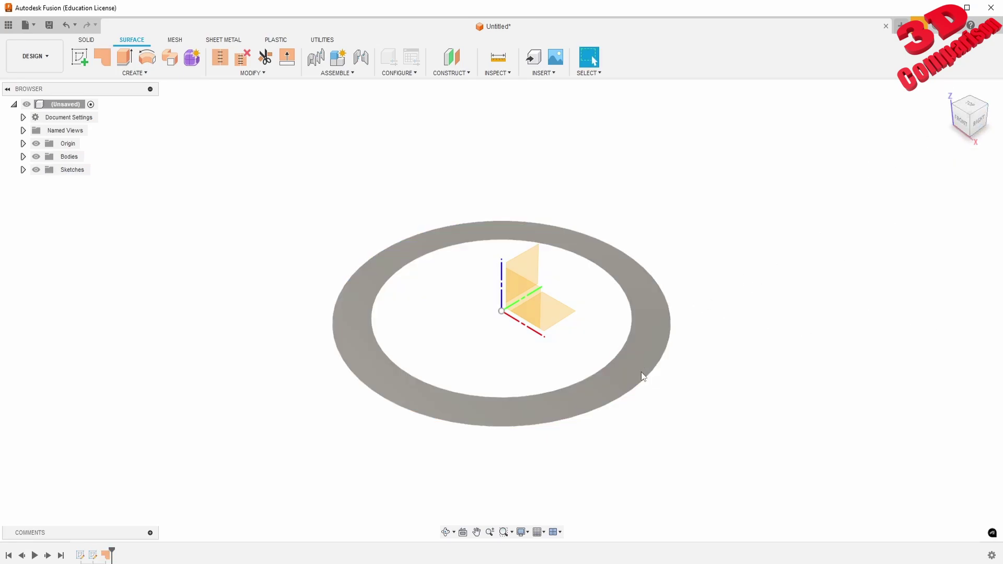
# Apply Modify > Reverse Normal to the ring patch surface to flip its facing side
pyautogui.press('F4')
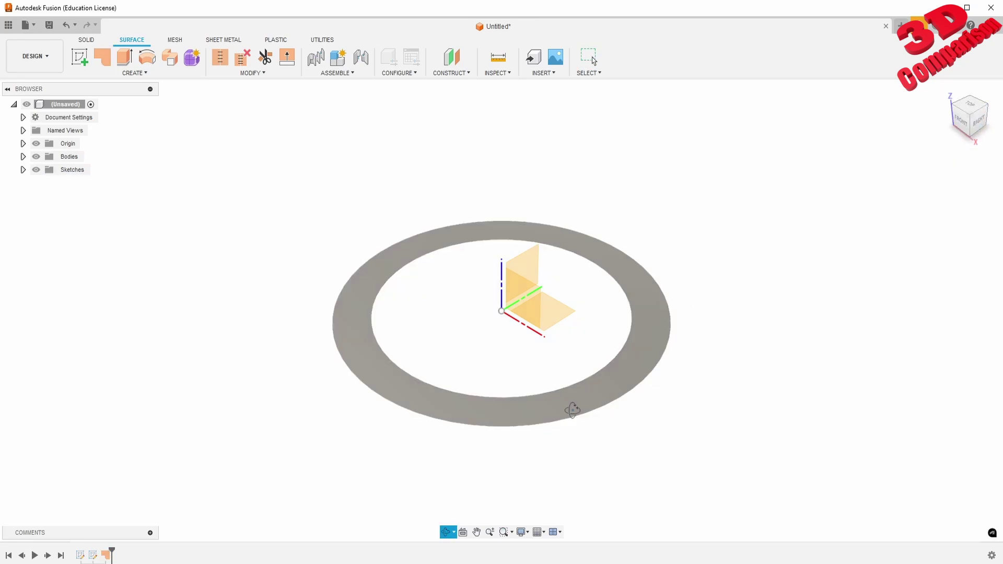
pyautogui.moveTo(573, 410)
pyautogui.mouseDown()
pyautogui.moveTo(571, 282)
pyautogui.moveTo(582, 416)
pyautogui.mouseUp()
pyautogui.press('Escape')
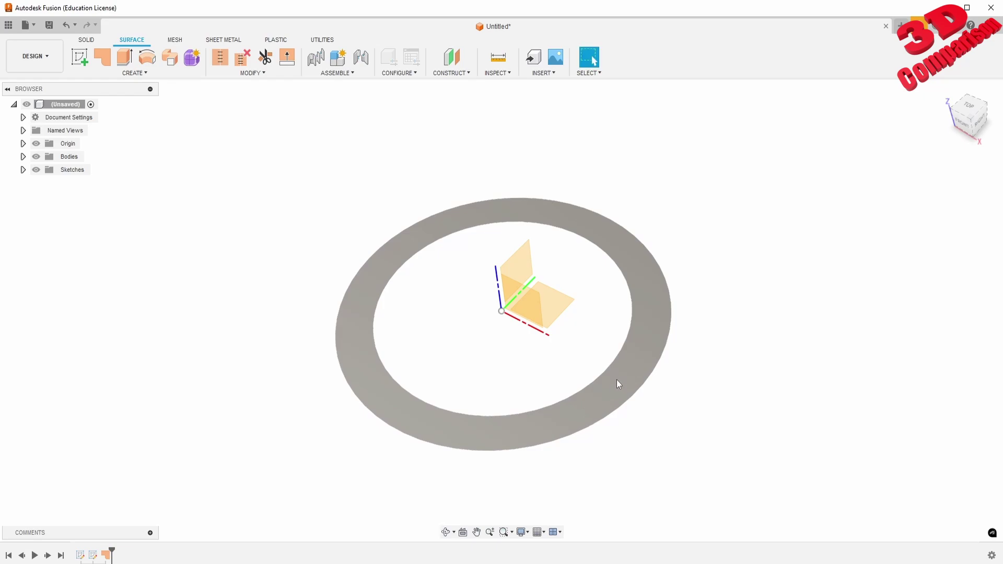
pyautogui.scroll(1, 658, 384)
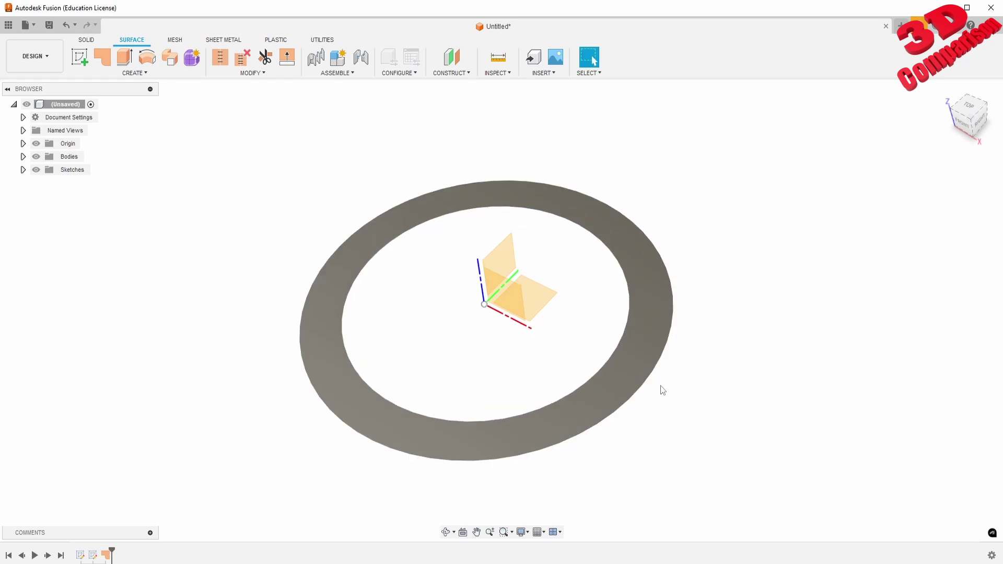
pyautogui.click(252, 73)
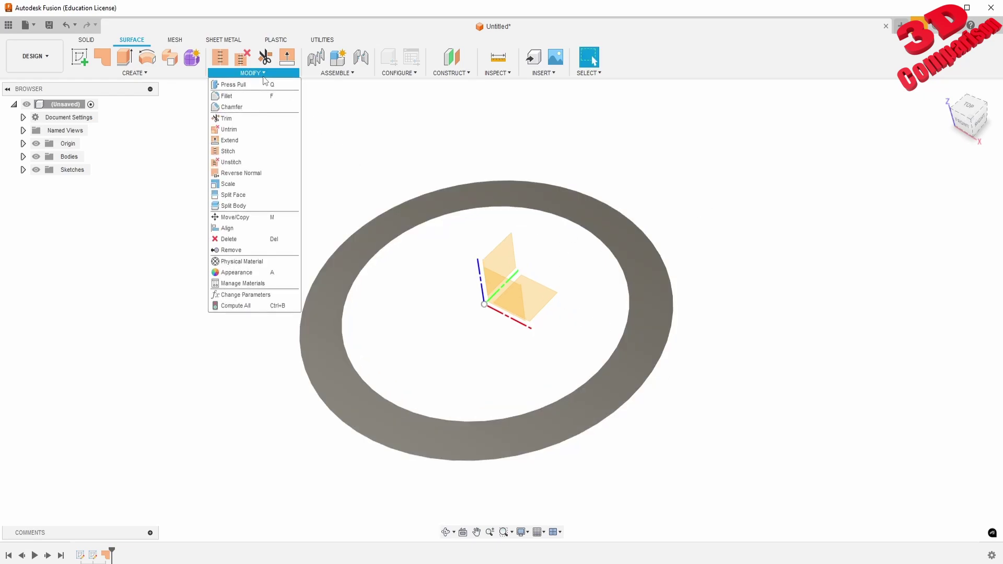
pyautogui.click(238, 173)
pyautogui.click(591, 224)
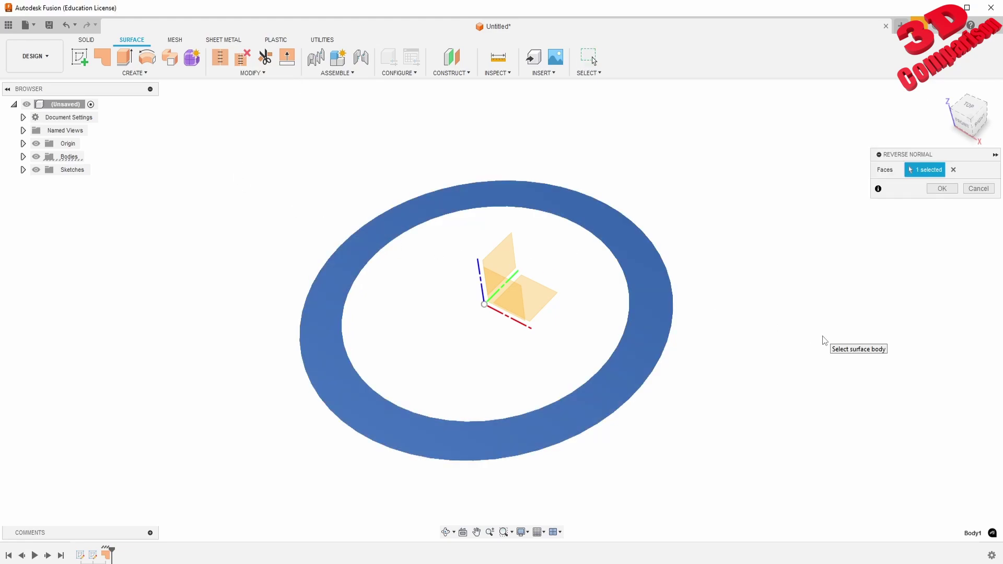
pyautogui.press('Return')
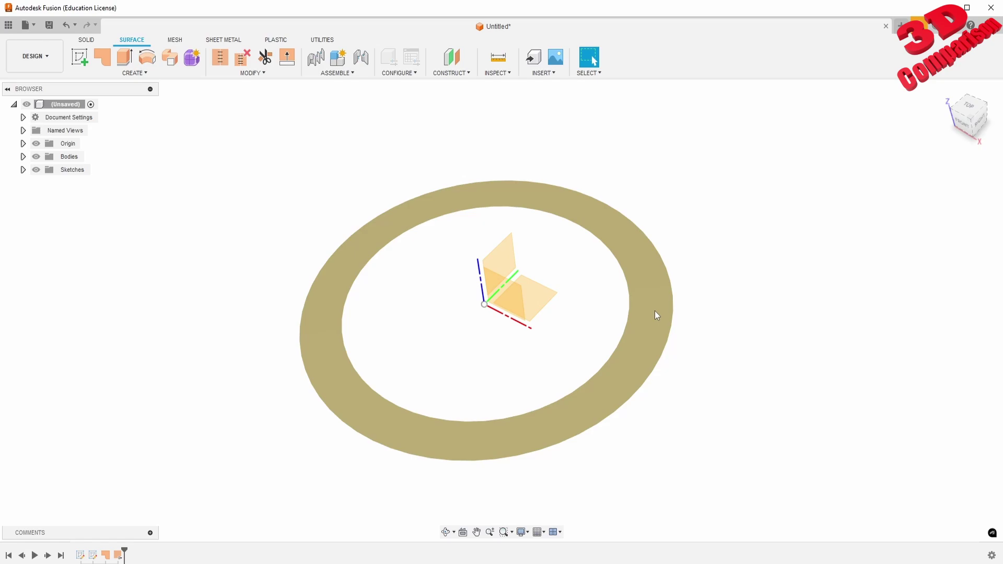
pyautogui.keyDown('shift'); pyautogui.moveTo(555, 358); pyautogui.dragTo(541, 377, button='middle'); pyautogui.keyUp('shift')
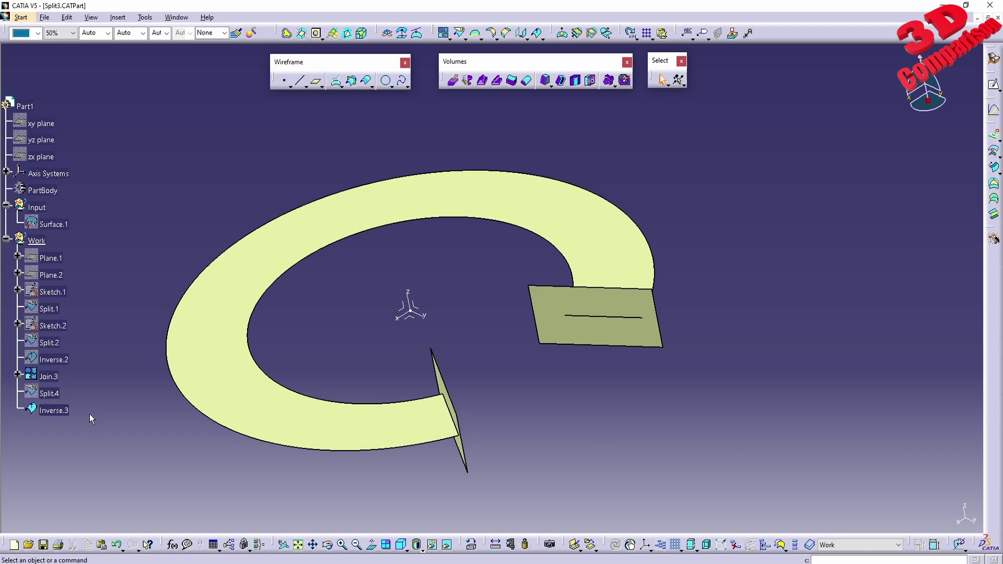
# Reopen Inverse.3's definition and rotate the C-shaped ring to check its To Invert arrow
pyautogui.doubleClick(52, 411)
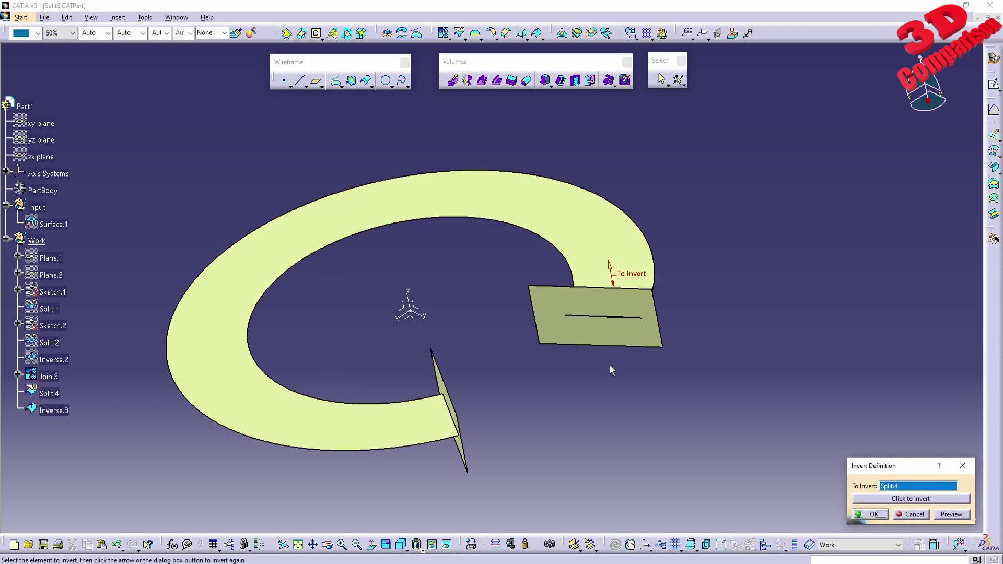
pyautogui.moveTo(610, 365); pyautogui.dragTo(509, 319, button='middle')
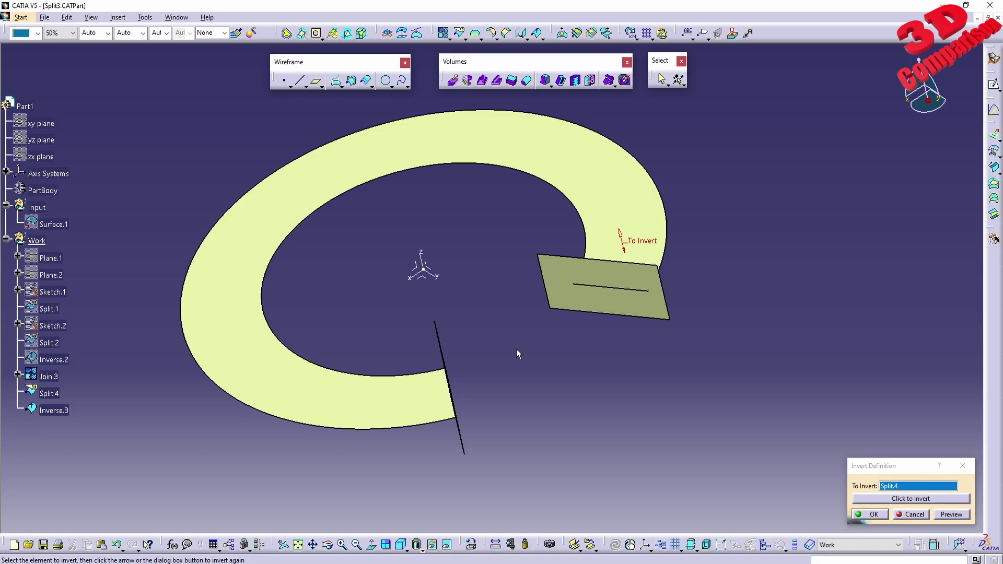
pyautogui.moveTo(510, 351); pyautogui.dragTo(523, 376, button='middle')
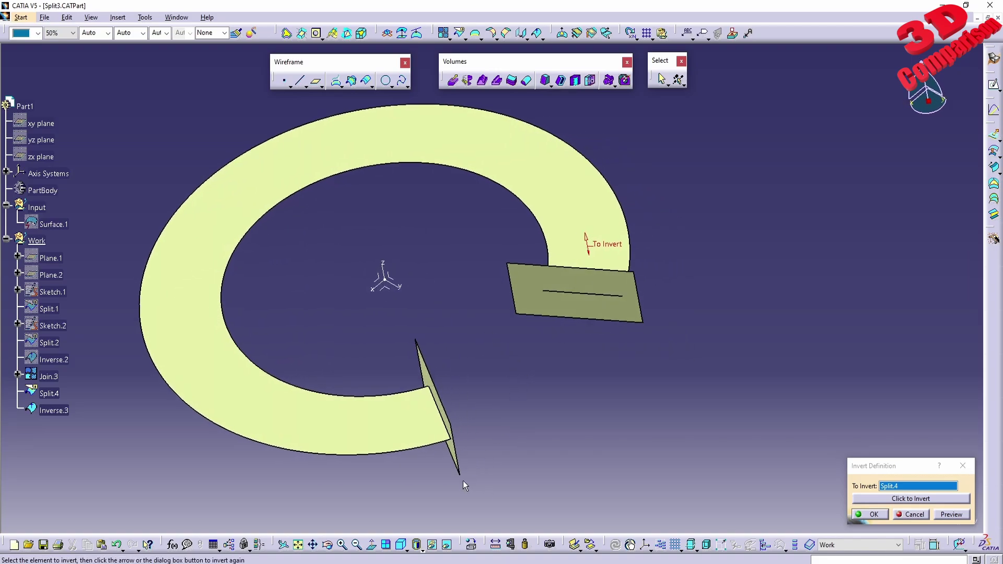
pyautogui.moveTo(452, 527); pyautogui.dragTo(18, 281)
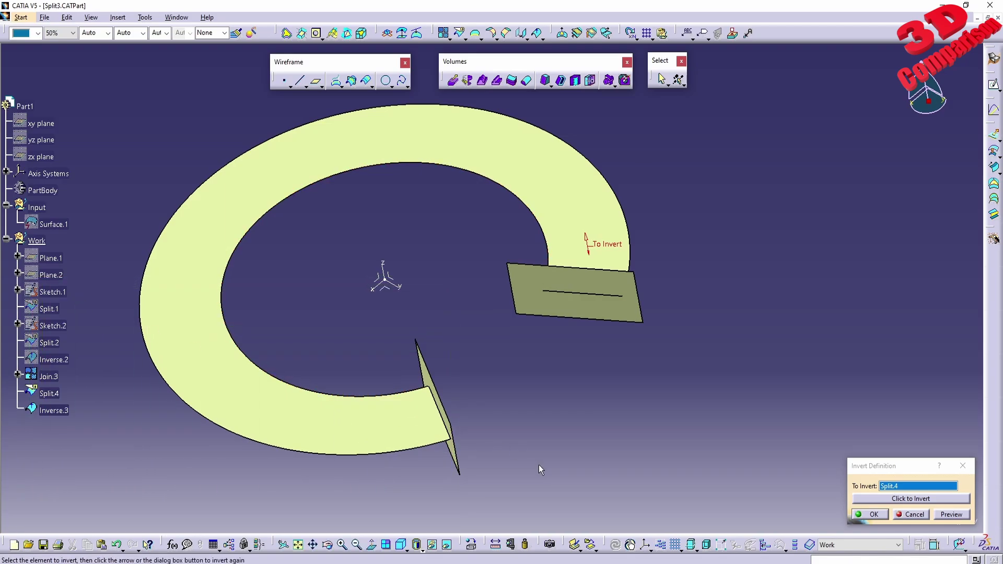